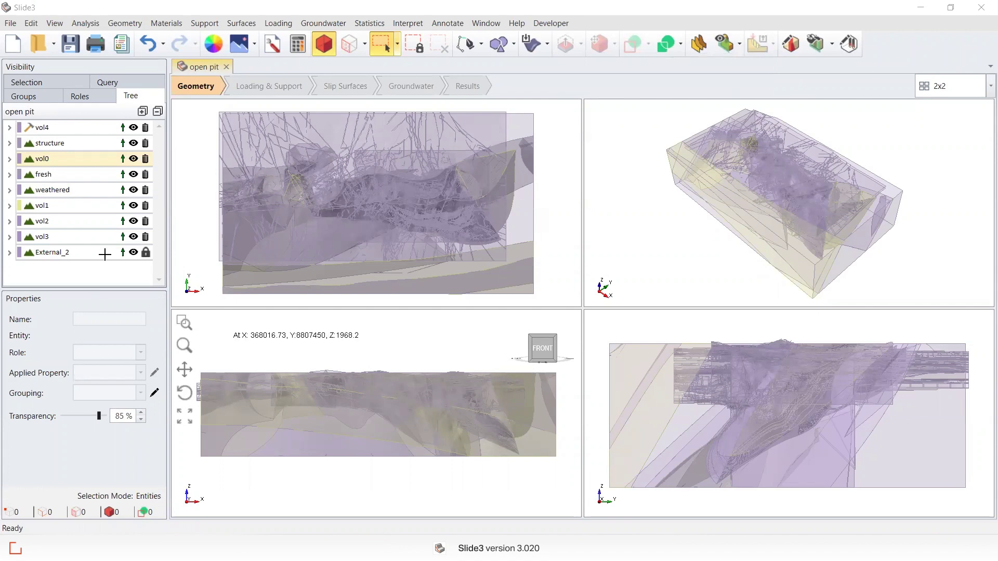
# Highlight External_2, vol3, vol2 and vol1 in turn to examine where each volume lies in the model.
pyautogui.click(88, 254)
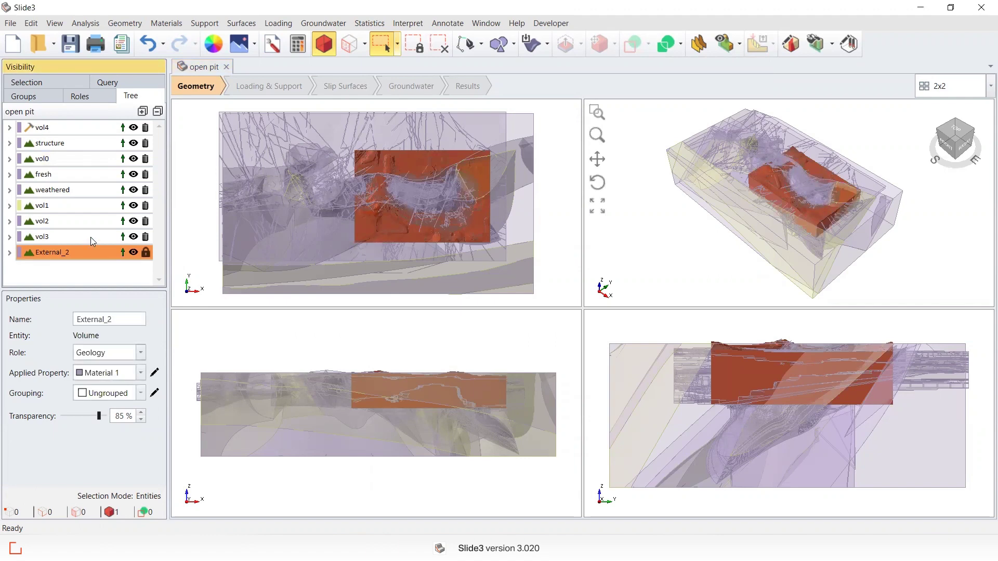
pyautogui.click(91, 237)
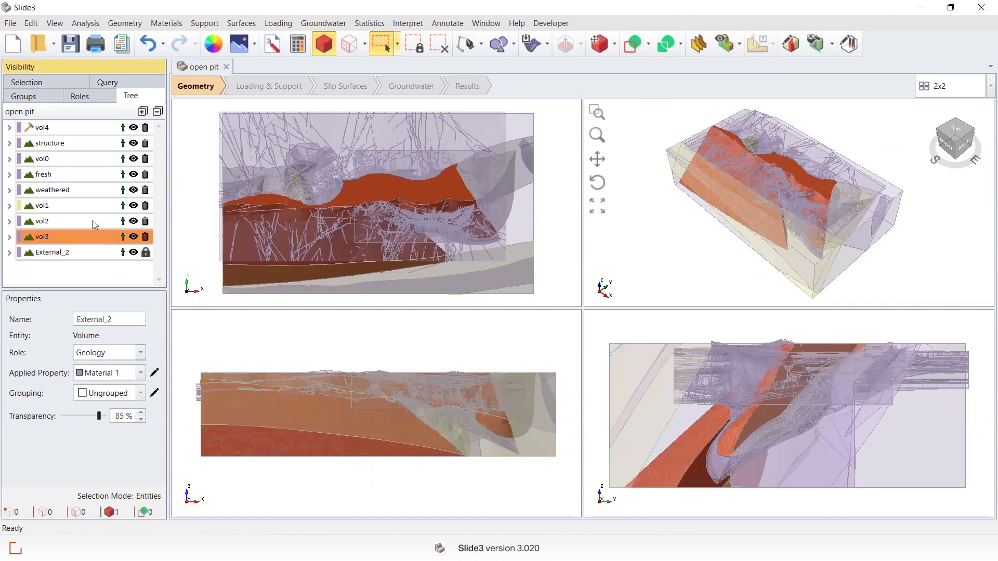
pyautogui.click(93, 220)
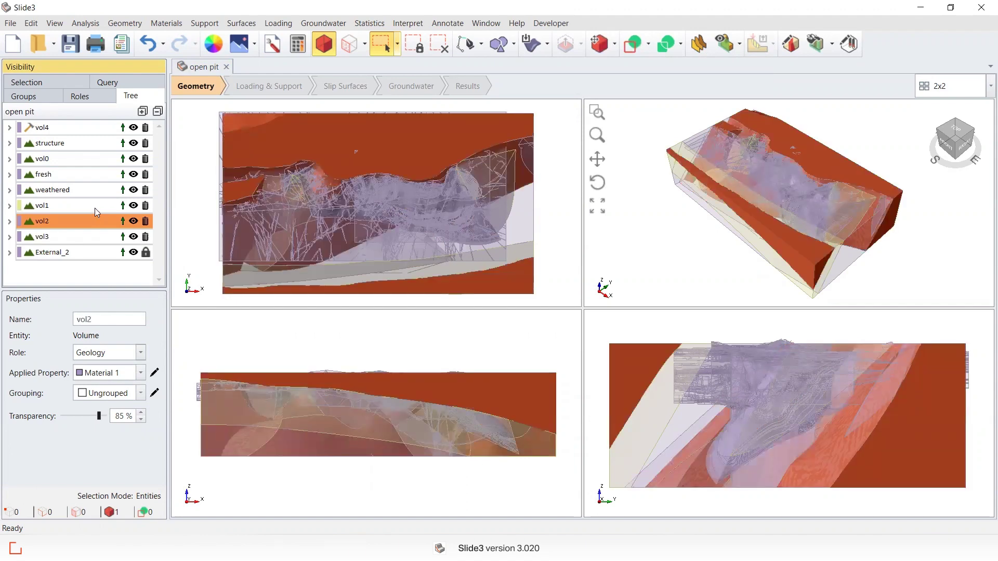
pyautogui.click(95, 208)
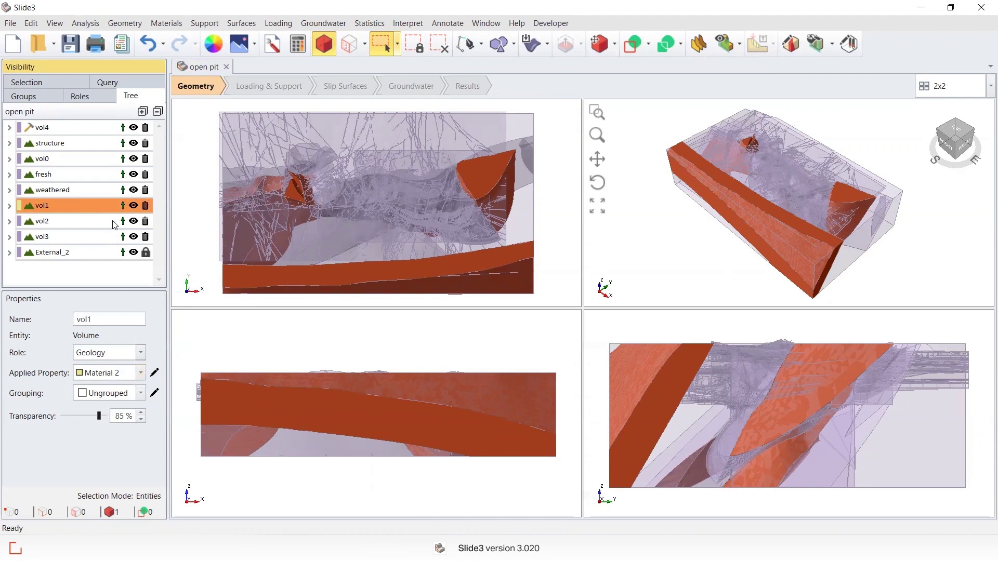
# Change the role of all entities except vol1 and External_2 to Construction.
pyautogui.press('Down')
pyautogui.keyDown('shift'); pyautogui.click(111, 238); pyautogui.keyUp('shift')
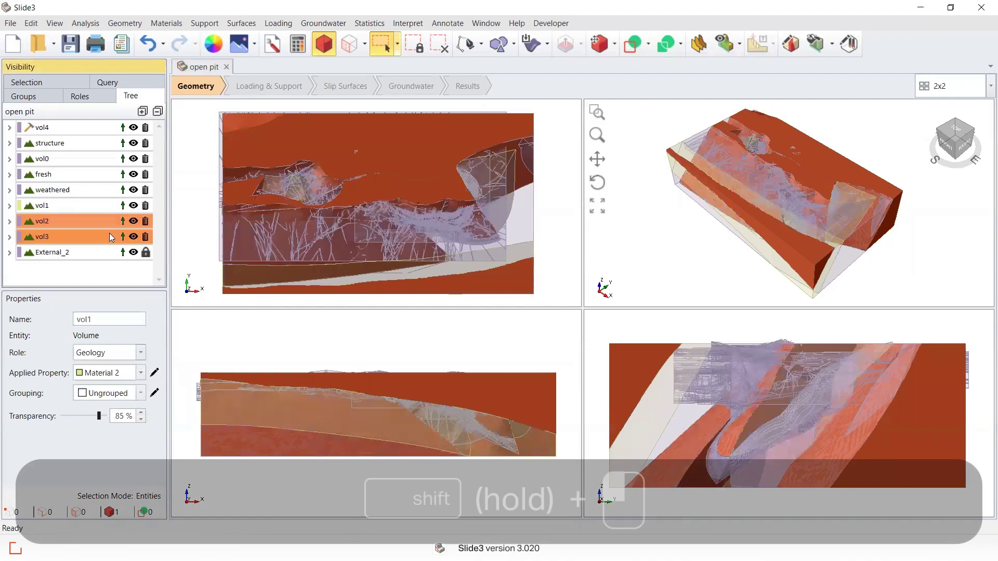
pyautogui.keyDown('shift'); pyautogui.click(110, 191); pyautogui.keyUp('shift')
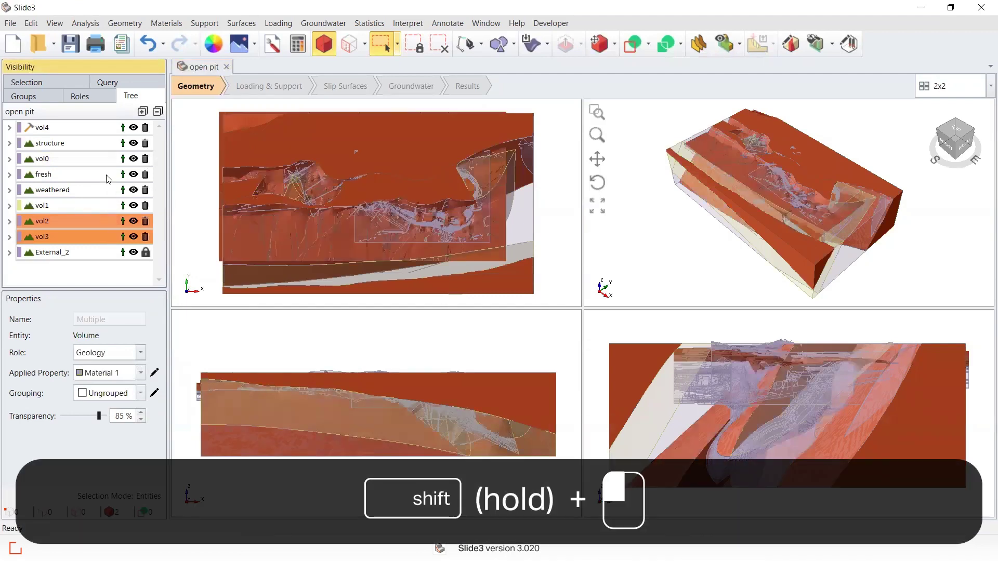
pyautogui.keyDown('shift'); pyautogui.click(102, 134); pyautogui.keyUp('shift')
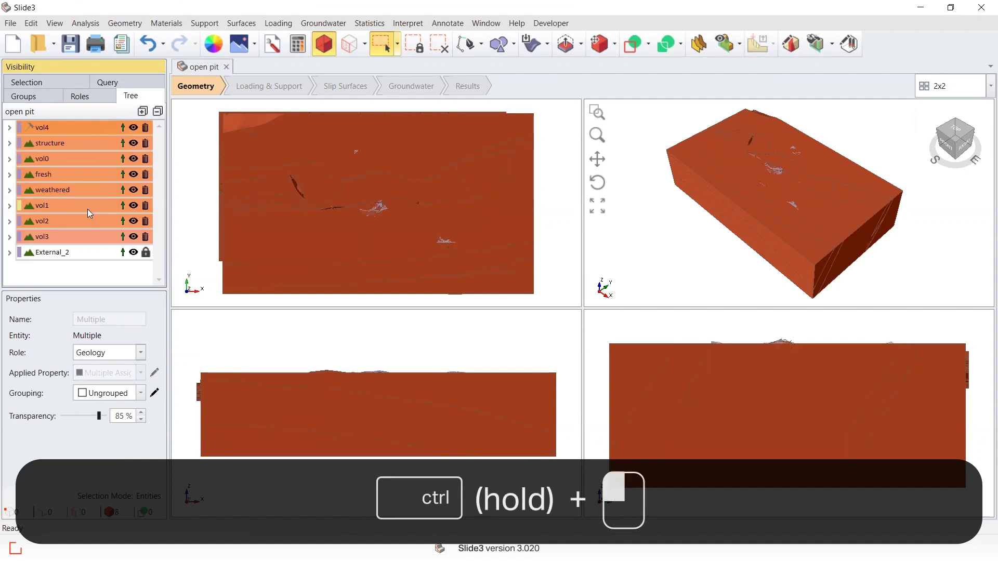
pyautogui.keyDown('ctrl'); pyautogui.click(87, 208); pyautogui.keyUp('ctrl')
pyautogui.click(91, 355)
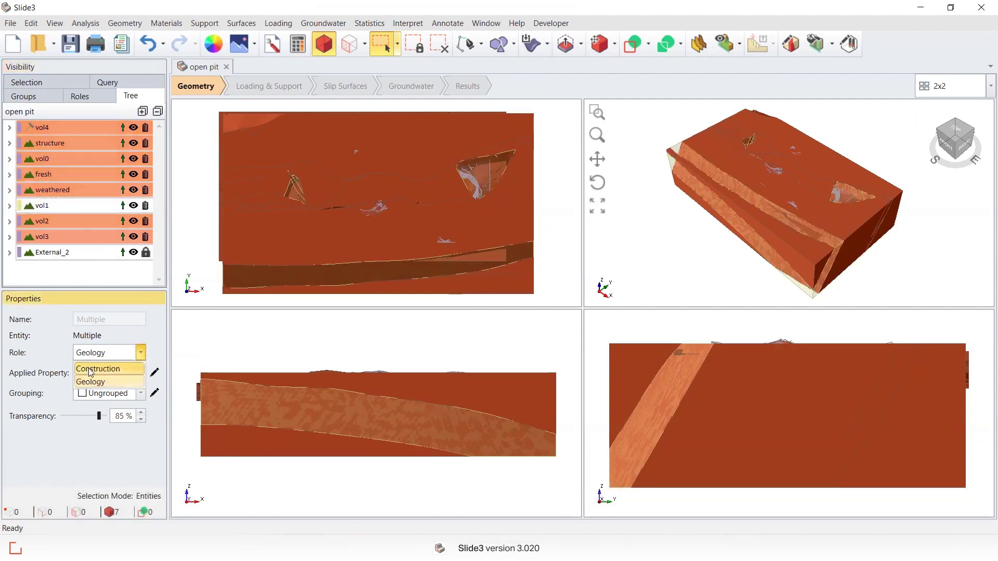
pyautogui.click(90, 370)
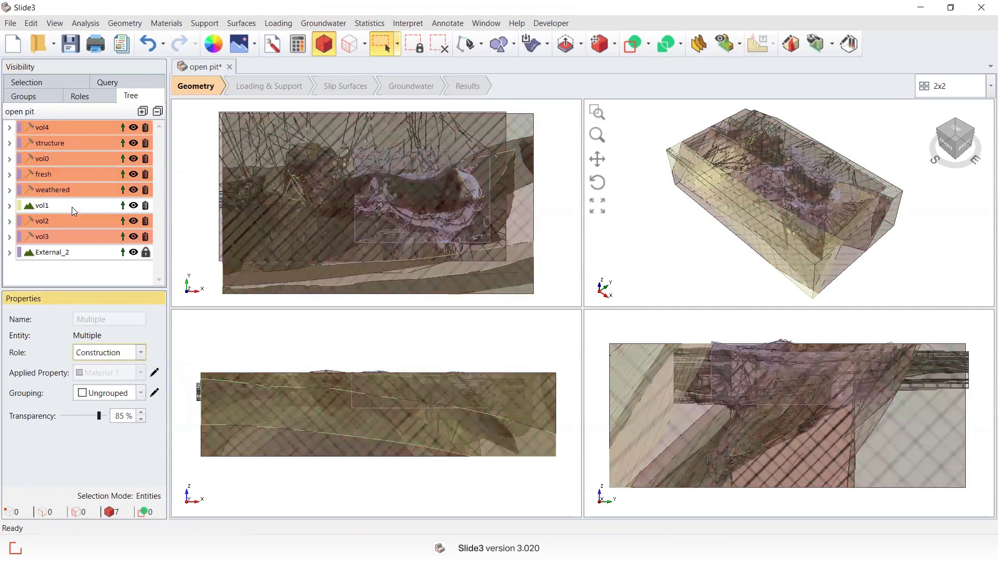
# Check the extent of vol1 and hide all construction geometry.
pyautogui.click(74, 207)
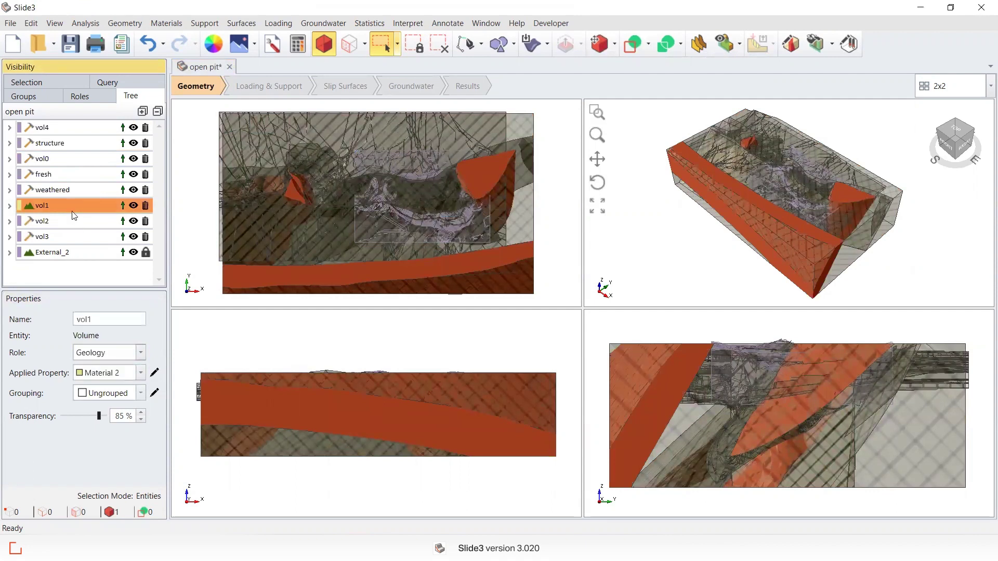
pyautogui.click(61, 26)
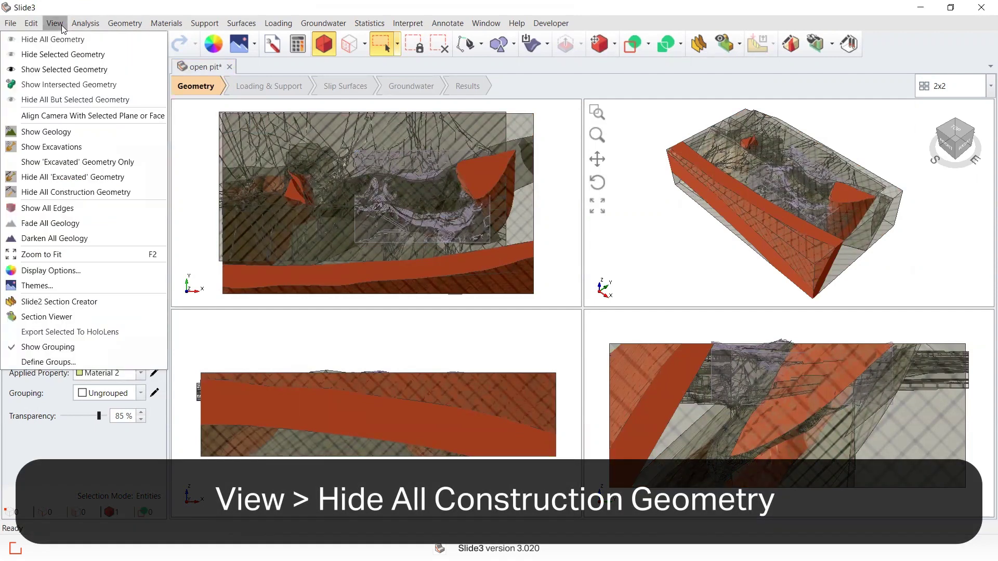
pyautogui.click(77, 192)
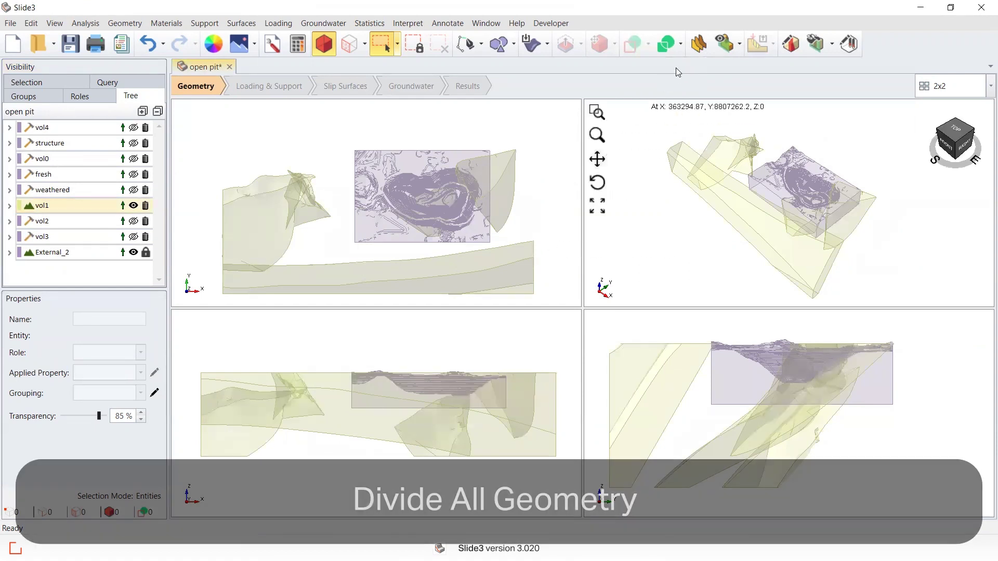
# Try dividing all geometry at Default quality, check the resulting External_11 and External_12 volumes, and undo the division.
pyautogui.click(671, 52)
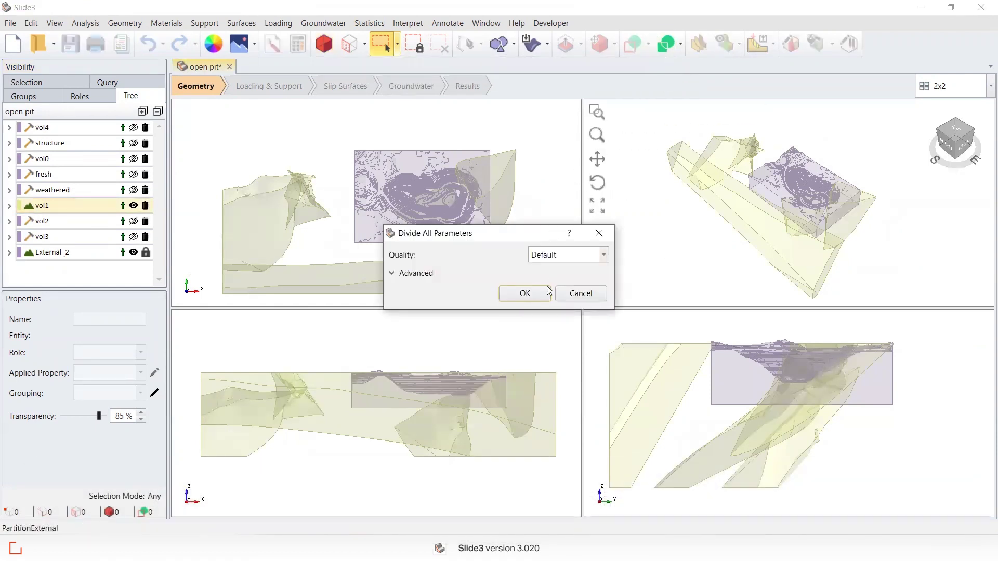
pyautogui.click(544, 296)
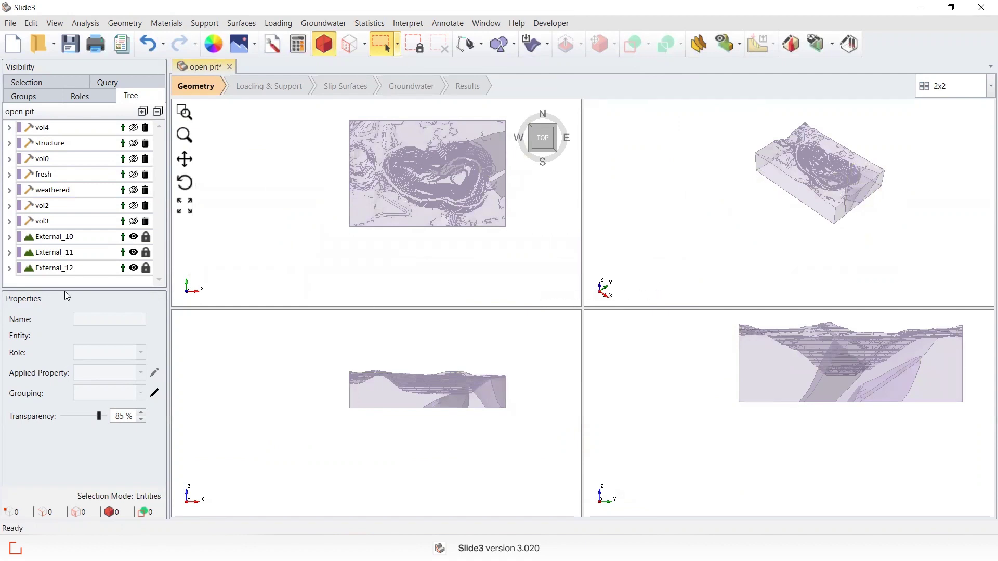
pyautogui.click(80, 252)
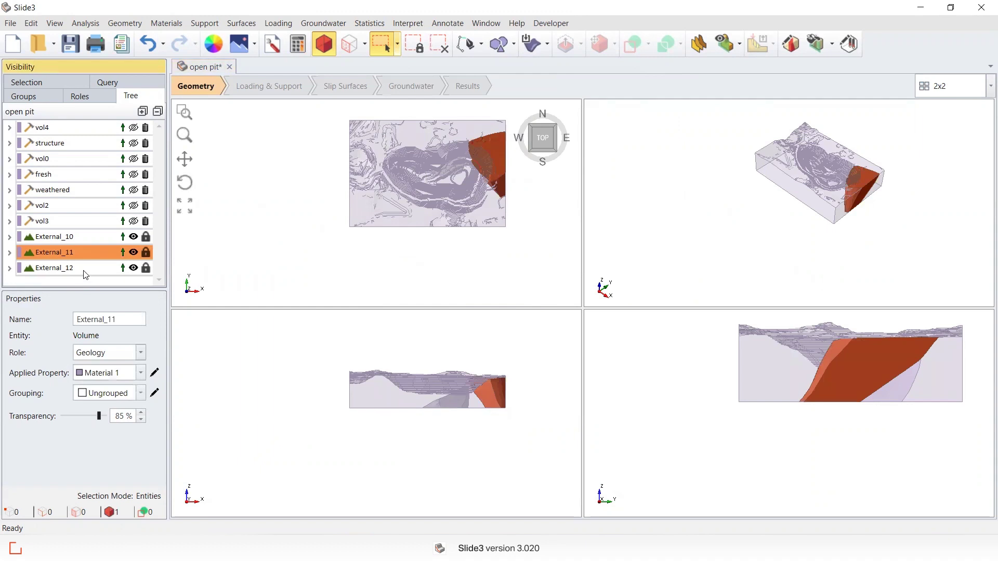
pyautogui.click(86, 270)
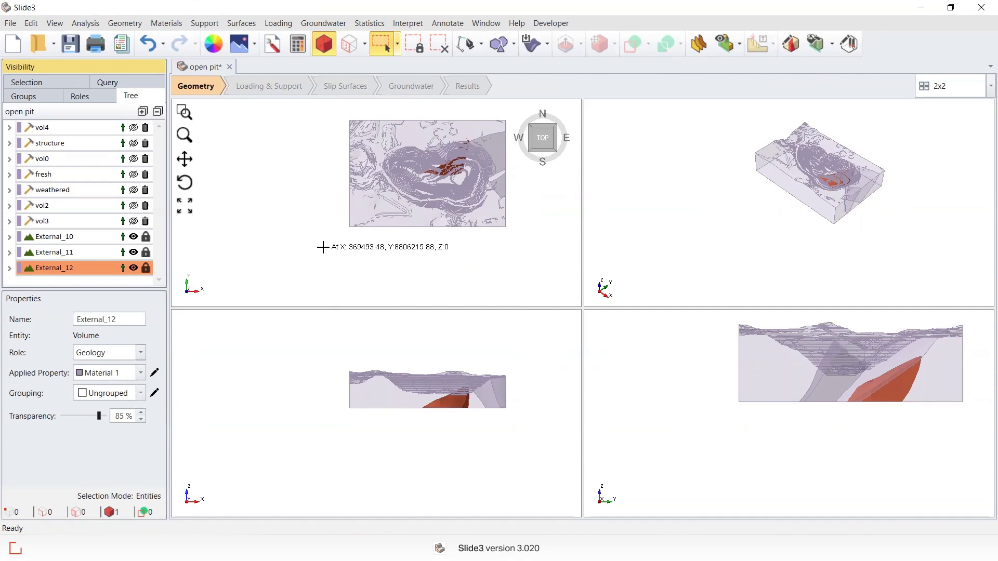
pyautogui.click(148, 47)
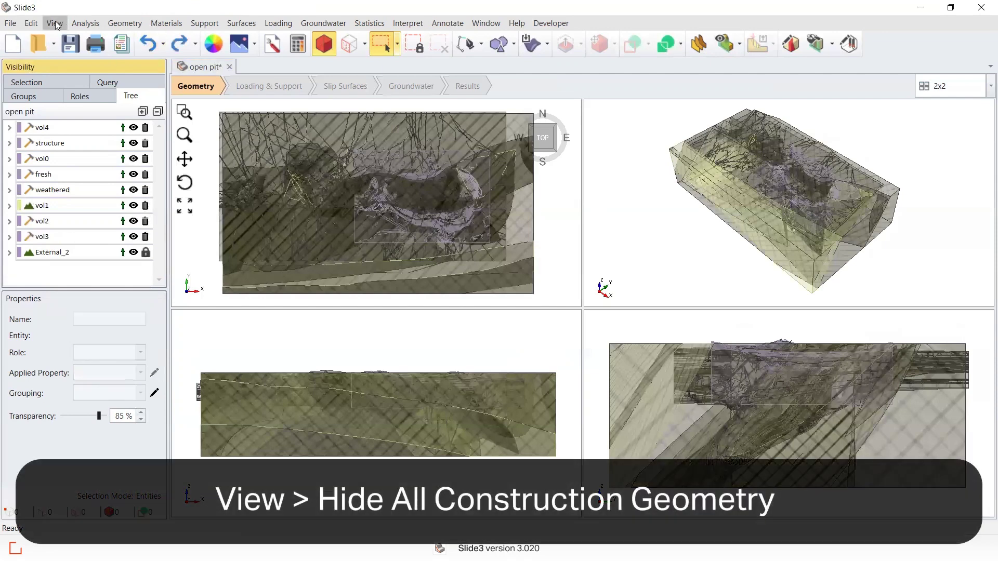
# Hide all construction geometry and form closed triangulations from vol1.
pyautogui.click(56, 23)
pyautogui.click(75, 192)
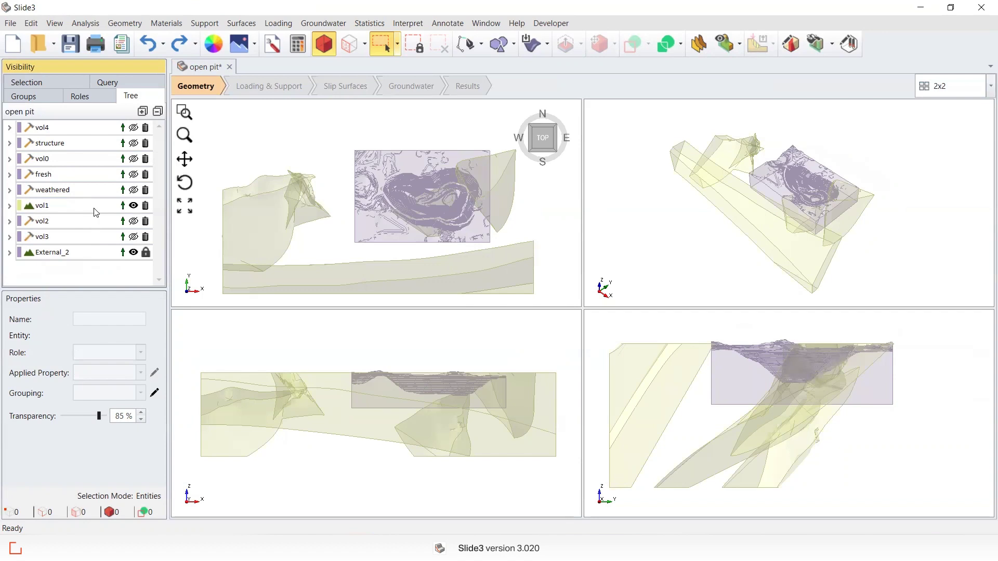
pyautogui.click(96, 212)
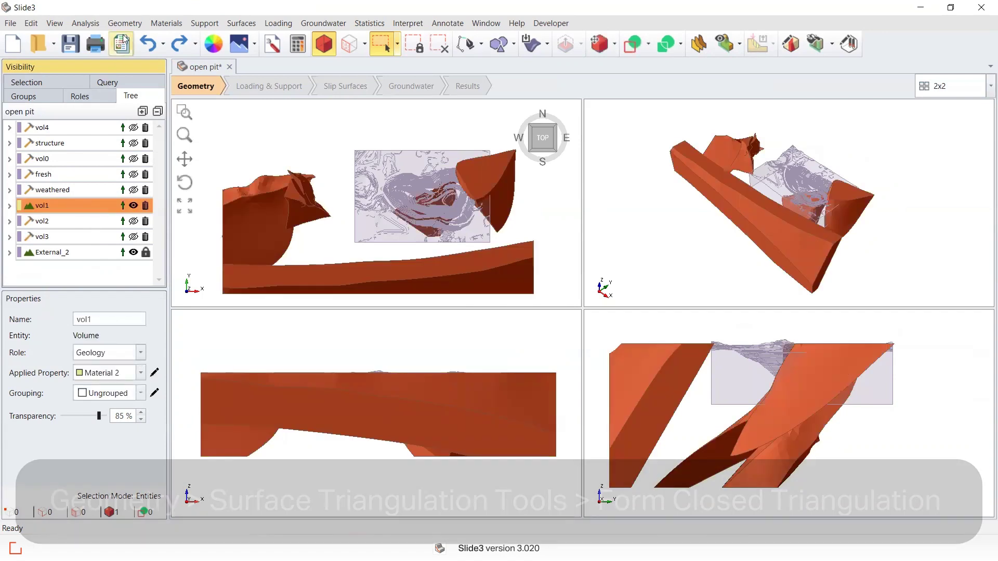
pyautogui.click(125, 24)
pyautogui.moveTo(118, 175)
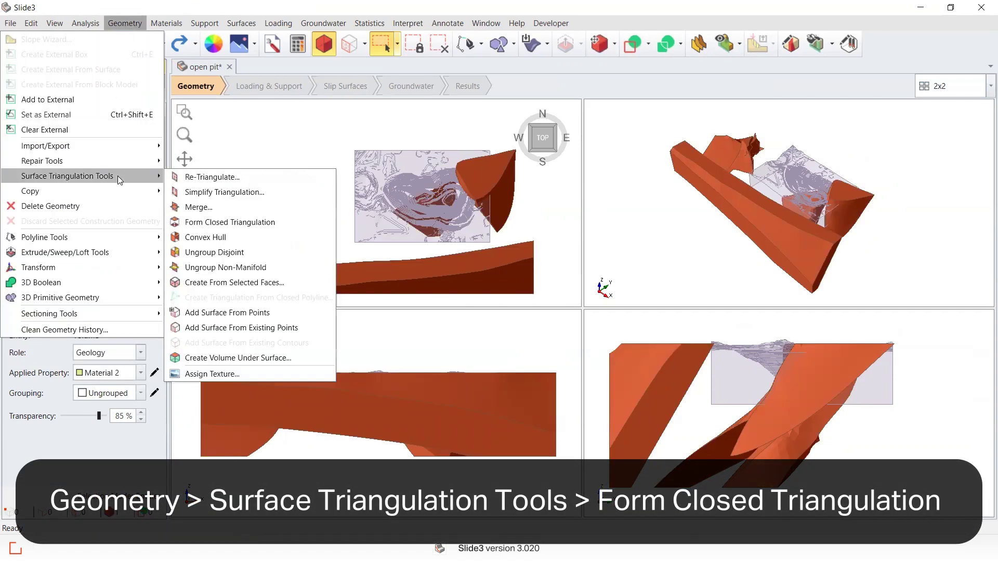
pyautogui.click(250, 227)
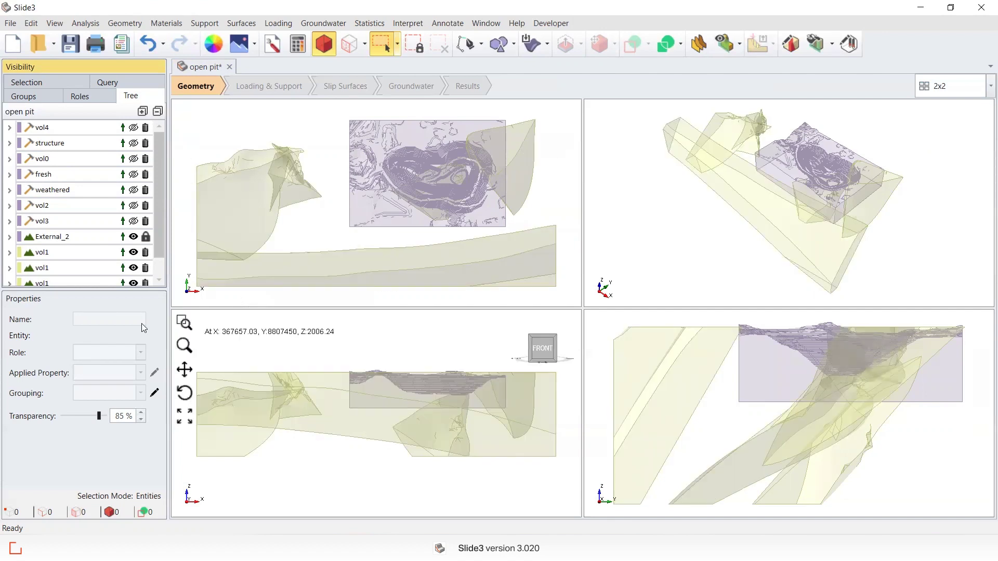
# Highlight each of the separate vol1 volumes in turn to examine its shape and location.
pyautogui.scroll(-1, 91, 278)
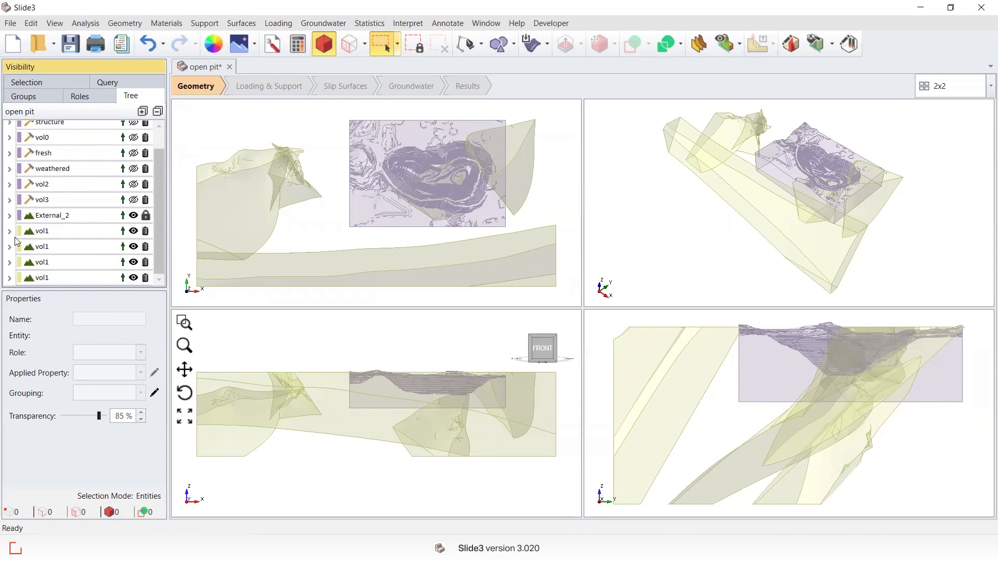
pyautogui.click(71, 234)
pyautogui.click(71, 250)
pyautogui.click(71, 264)
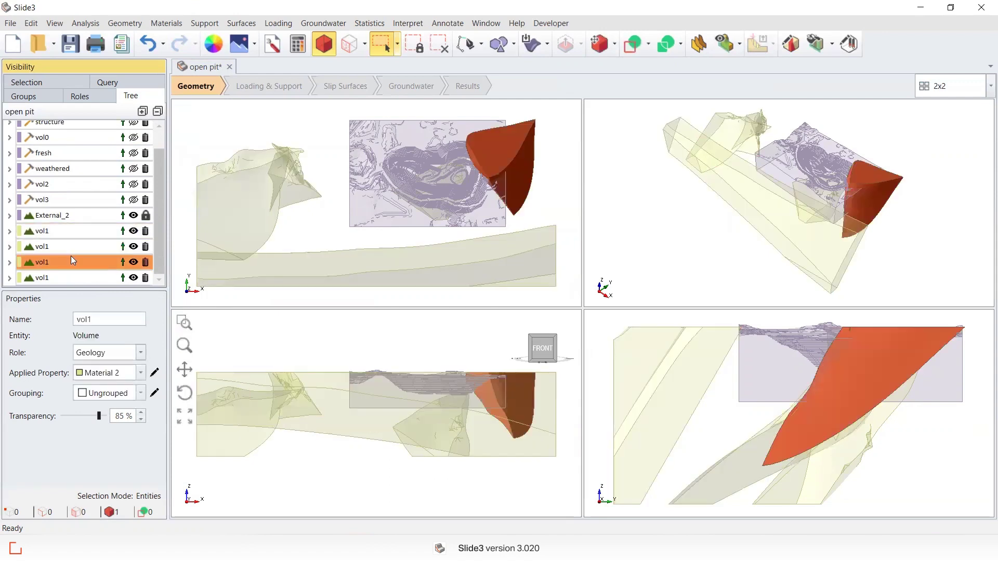
pyautogui.click(71, 279)
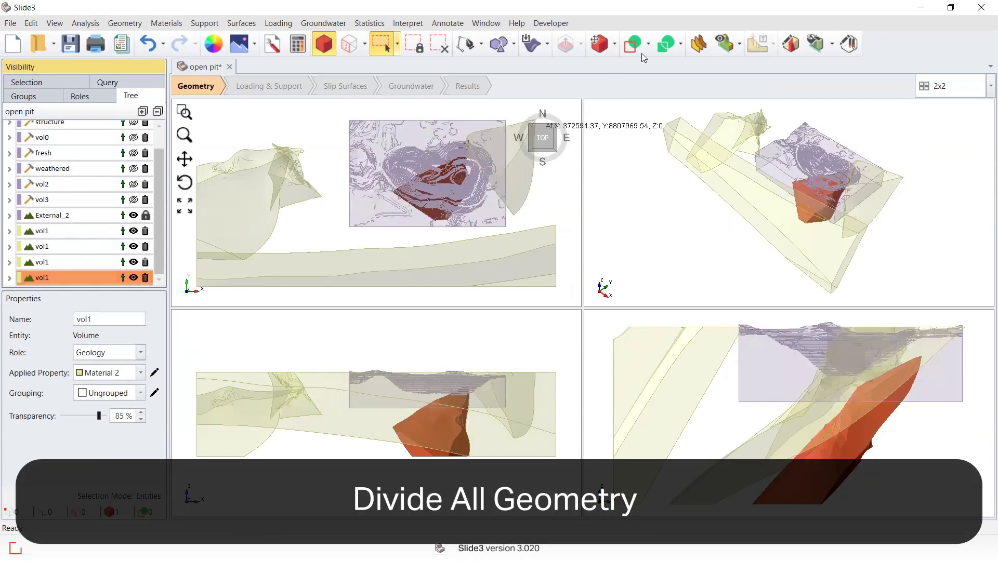
# Divide all geometry and set the transparency of the resulting volumes to 0%.
pyautogui.click(664, 46)
pyautogui.click(523, 292)
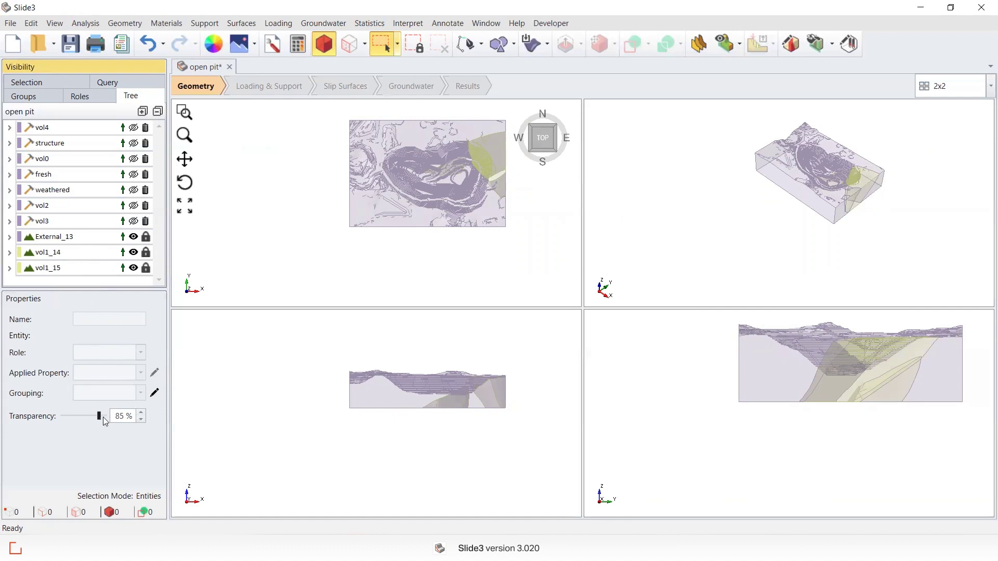
pyautogui.moveTo(101, 418); pyautogui.dragTo(44, 419)
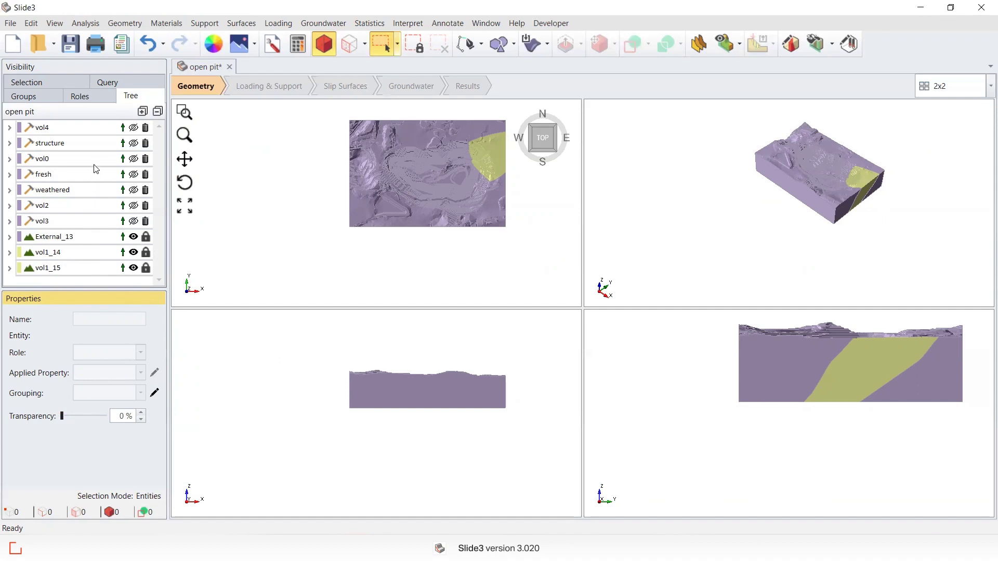
# Preview the hidden vol4 and vol0 entities, and change the role of the structure surface to Geology.
pyautogui.click(97, 131)
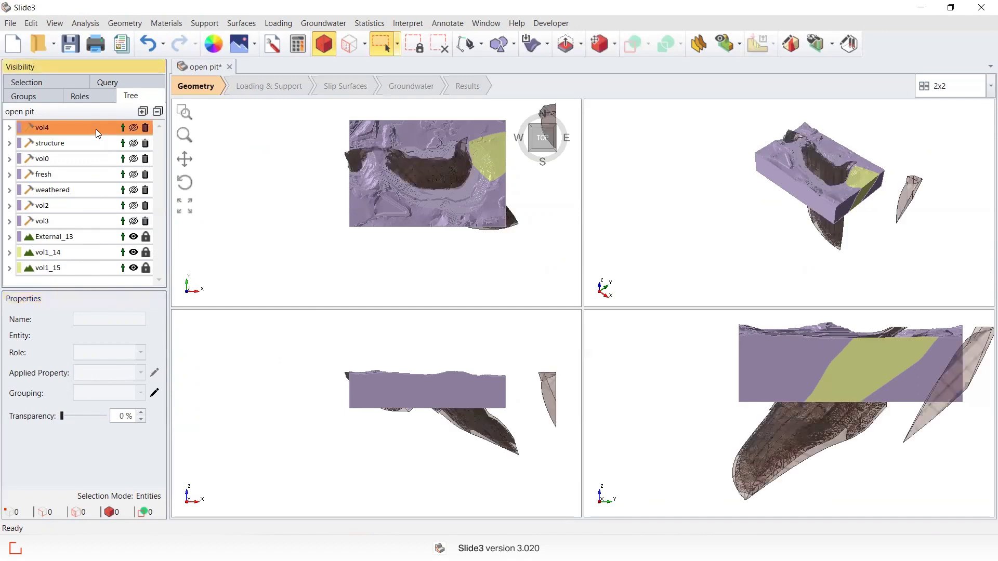
pyautogui.click(88, 164)
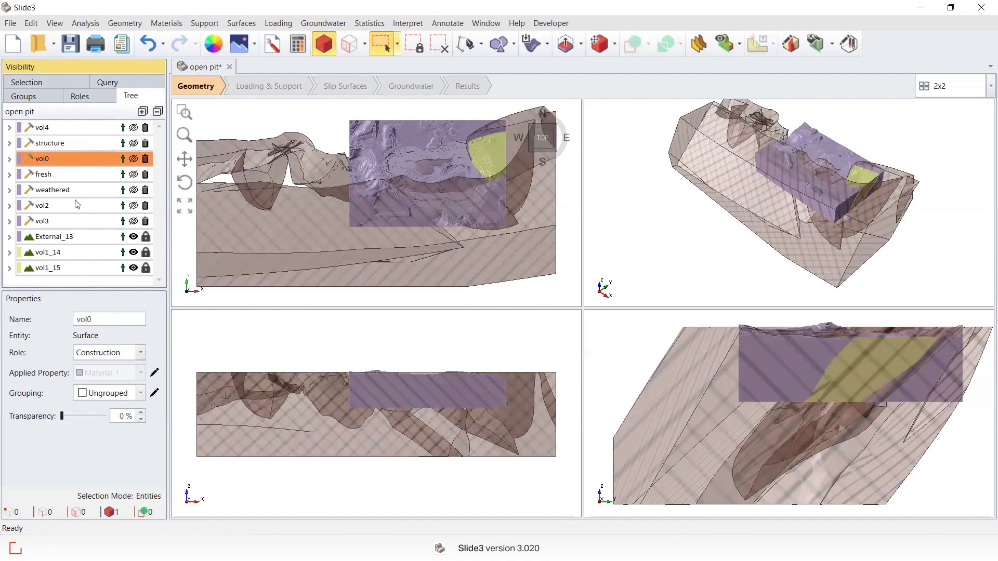
pyautogui.click(81, 144)
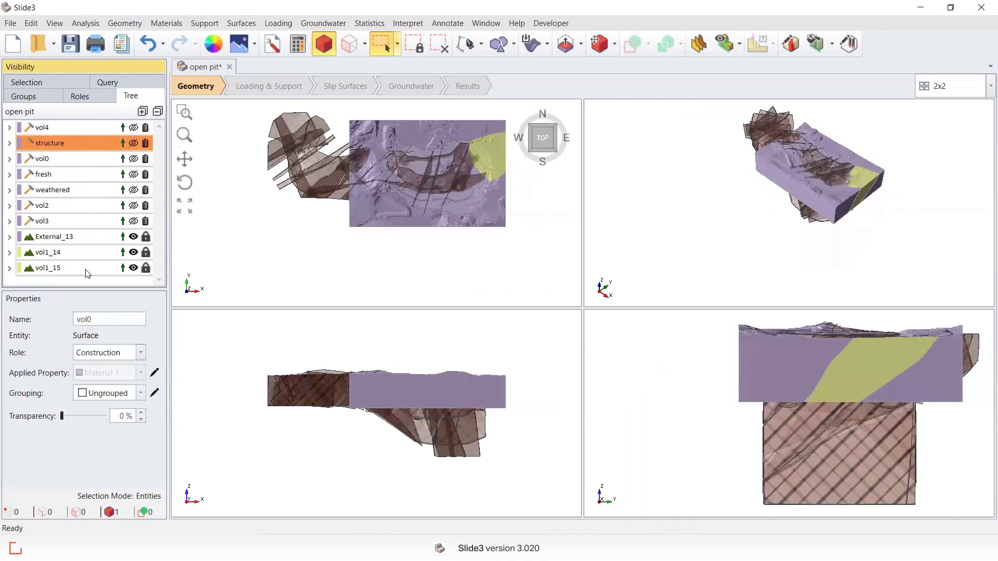
pyautogui.click(97, 358)
pyautogui.click(100, 381)
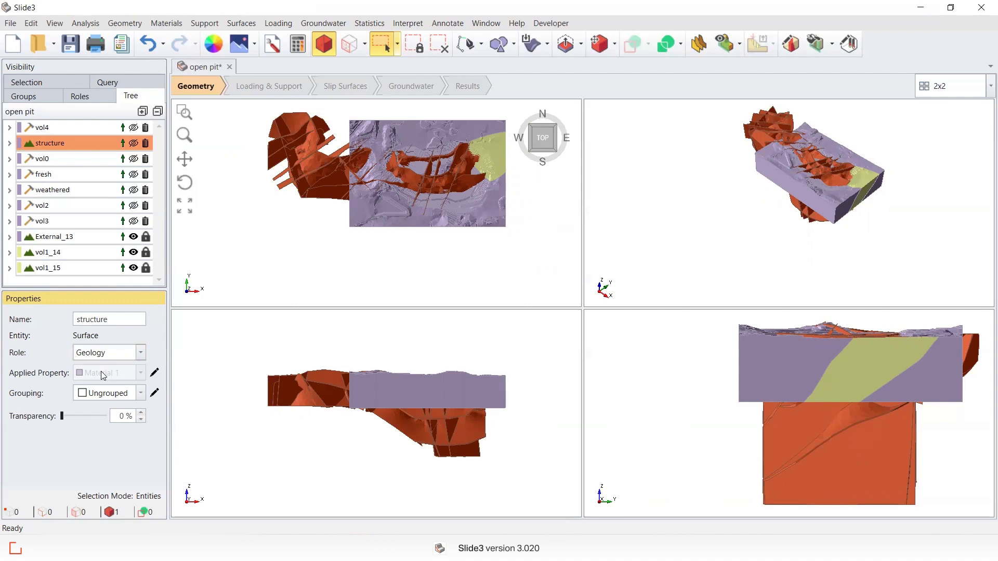
# Form closed triangulations from the structure surface.
pyautogui.click(137, 23)
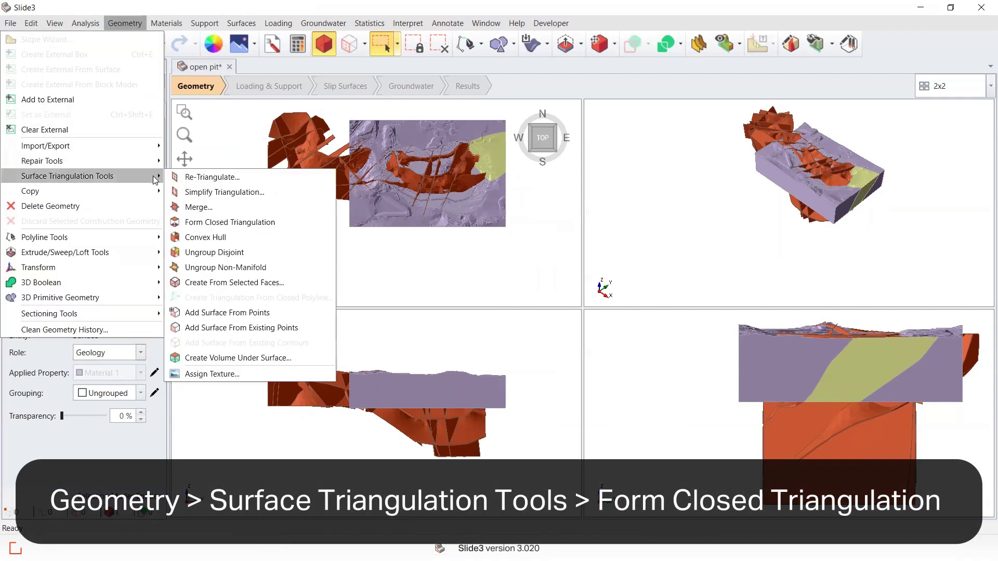
pyautogui.moveTo(149, 180)
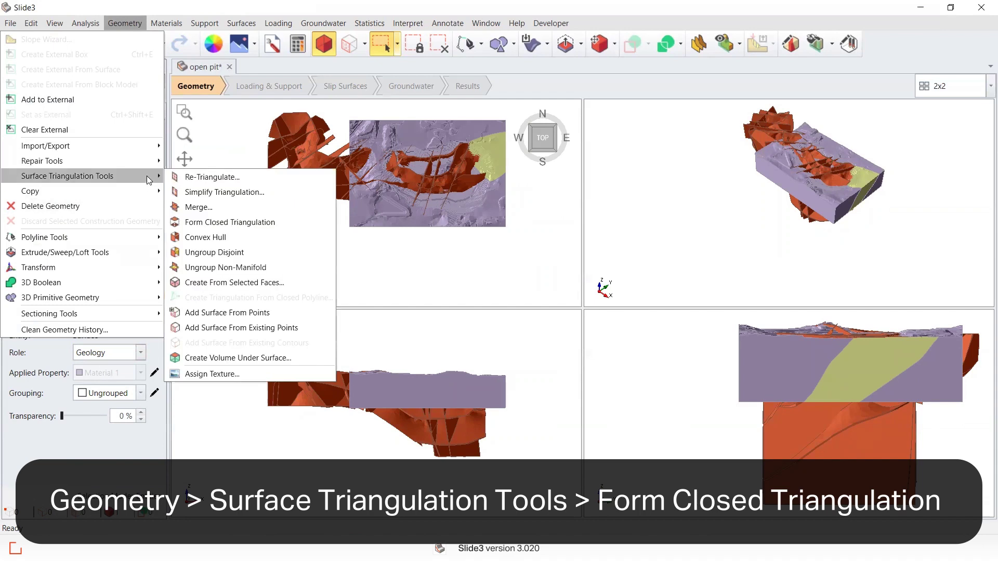
pyautogui.click(273, 223)
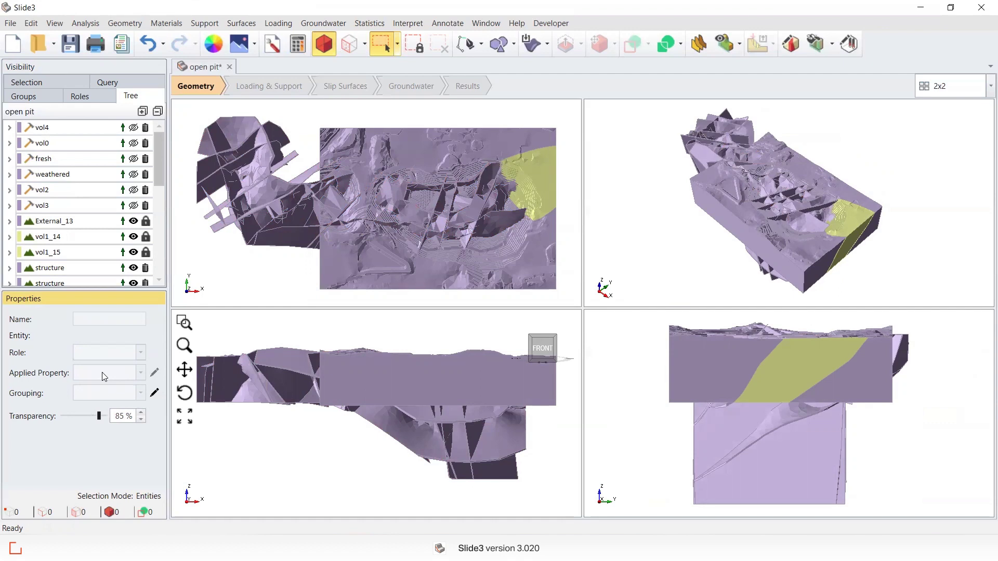
# Hide the External_13, vol1_14 and vol1_15 volumes so that only the structure volumes are shown.
pyautogui.click(92, 267)
pyautogui.scroll(-2, 96, 255)
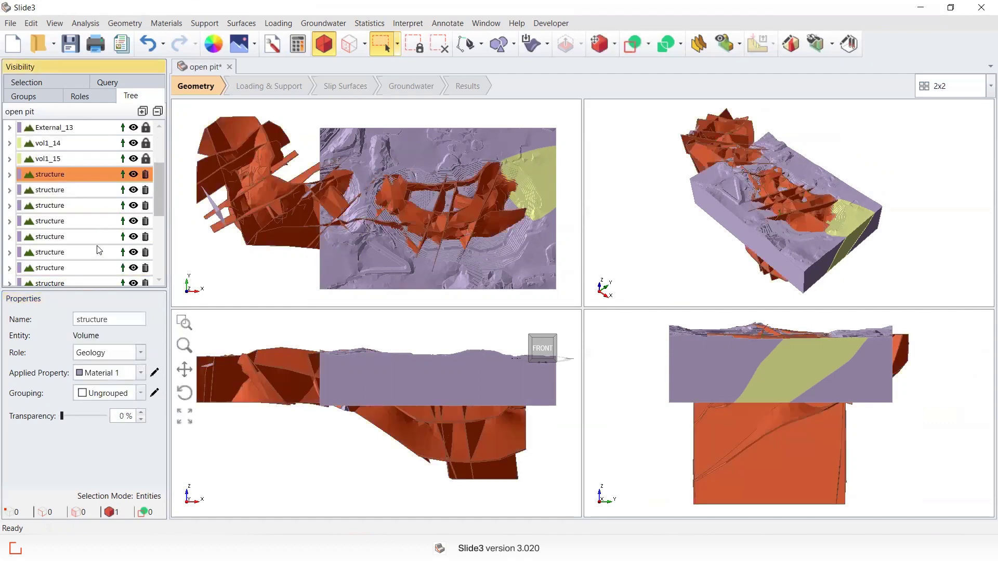
pyautogui.click(104, 163)
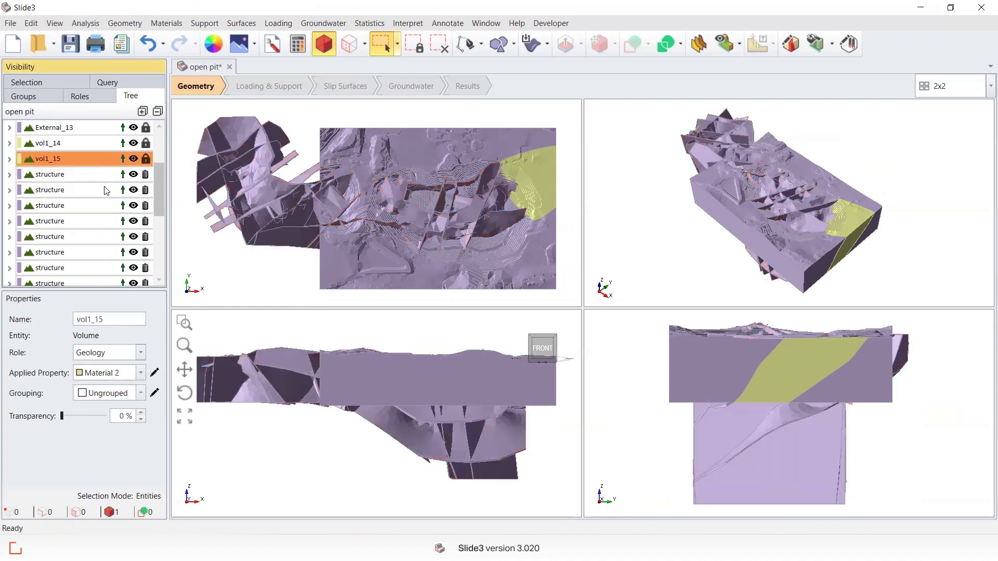
pyautogui.scroll(1, 107, 191)
pyautogui.scroll(1, 106, 191)
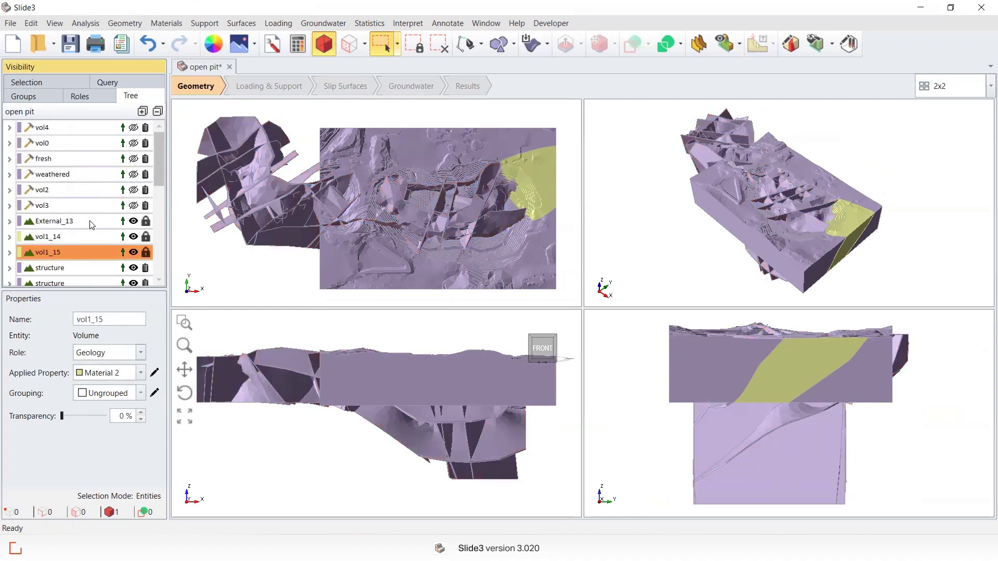
pyautogui.keyDown('shift'); pyautogui.click(92, 223); pyautogui.keyUp('shift')
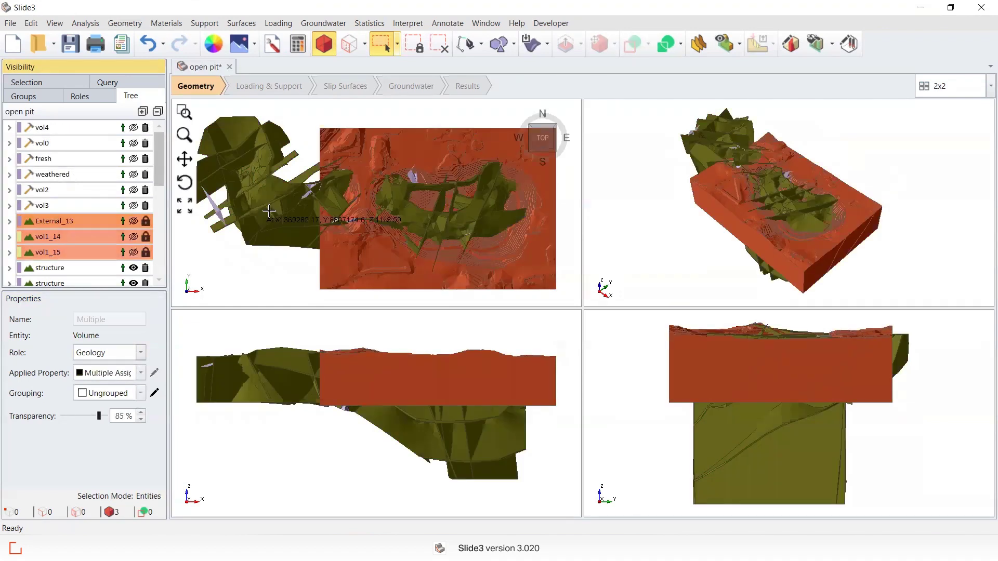
# Inspect the small structure volumes around the main one and set the role of every structure volume except the first to Construction.
pyautogui.click(86, 267)
pyautogui.scroll(-1, 88, 269)
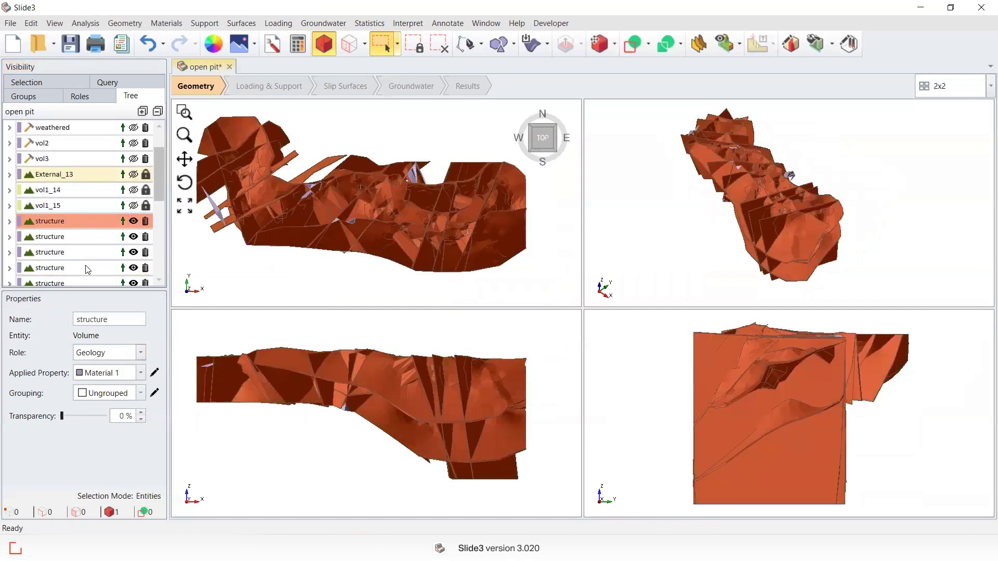
pyautogui.click(82, 237)
pyautogui.scroll(-2, 76, 264)
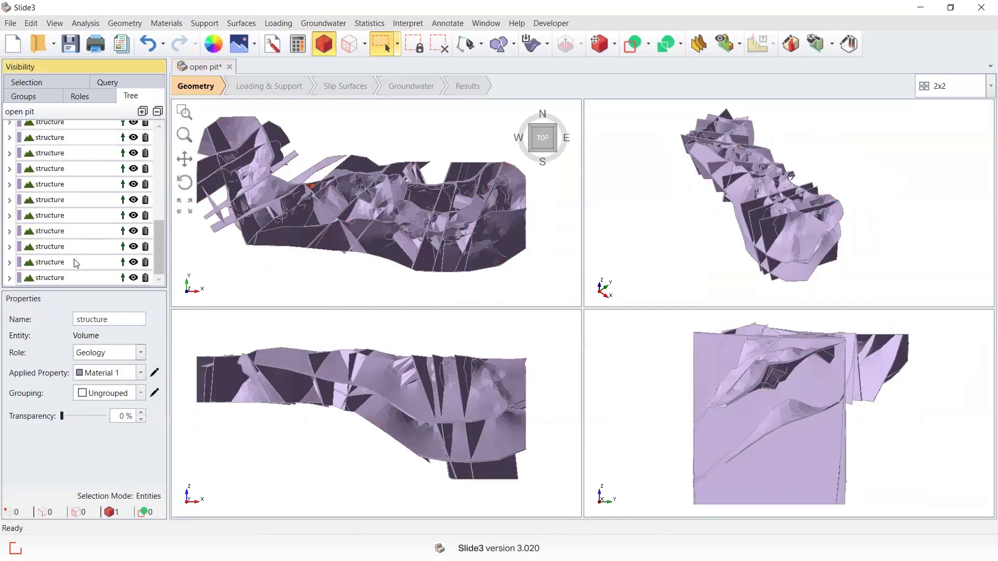
pyautogui.keyDown('shift'); pyautogui.click(81, 278); pyautogui.keyUp('shift')
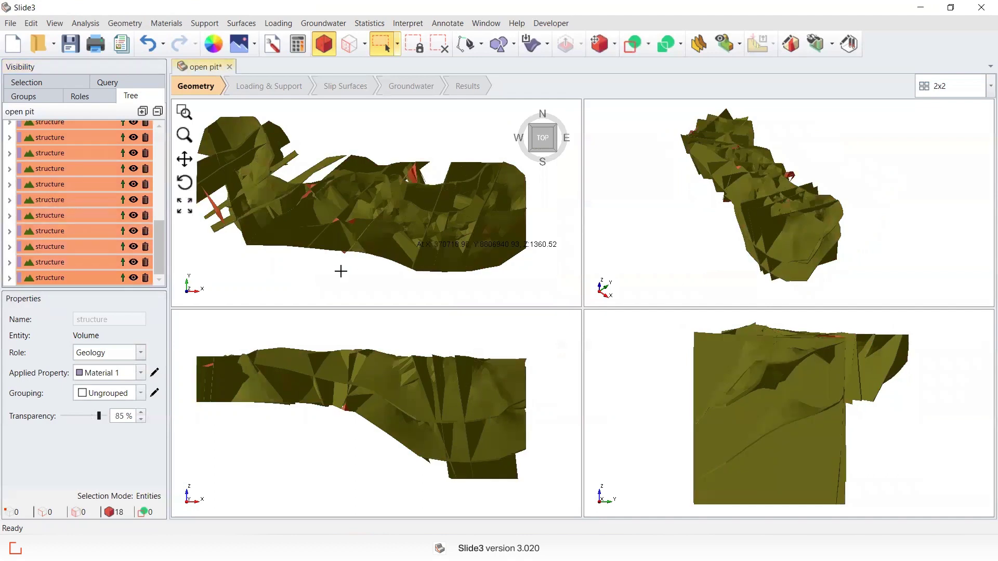
pyautogui.moveTo(650, 218); pyautogui.dragTo(687, 216, button='middle')
pyautogui.scroll(5, 763, 158)
pyautogui.moveTo(763, 157); pyautogui.dragTo(800, 236, button='middle')
pyautogui.moveTo(790, 180); pyautogui.dragTo(668, 227, button='middle')
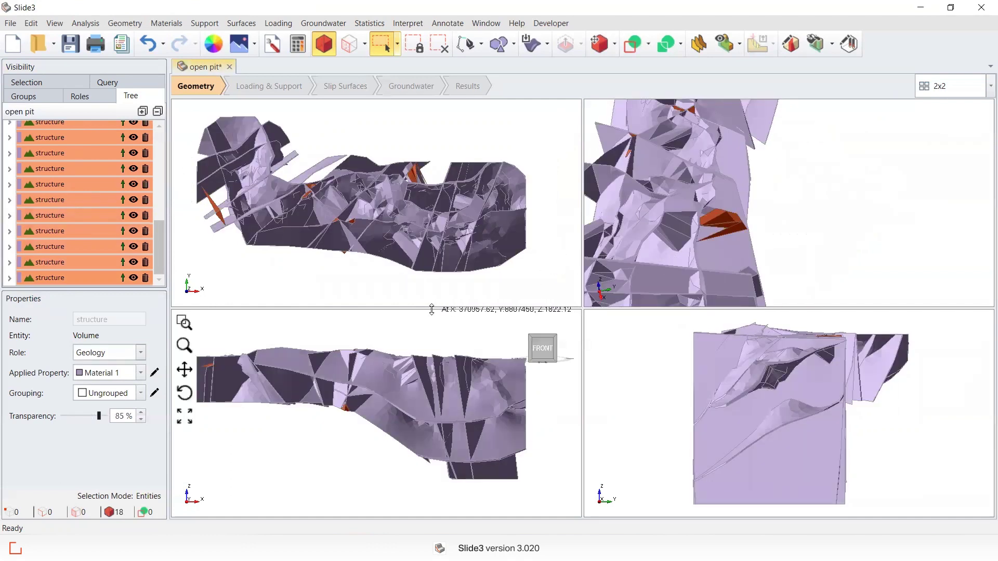
pyautogui.scroll(-3, 414, 213)
pyautogui.scroll(3, 404, 185)
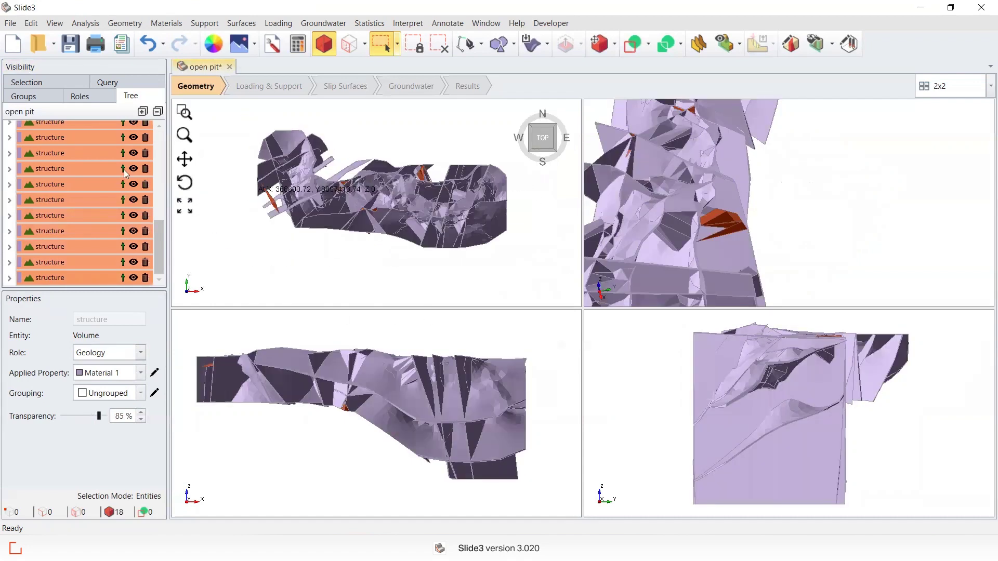
pyautogui.scroll(3, 109, 236)
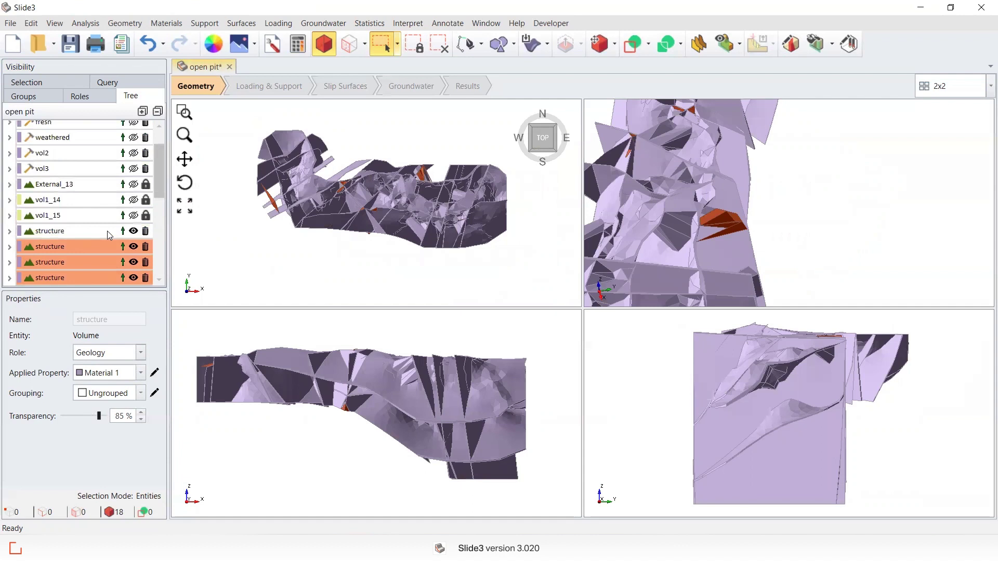
pyautogui.click(102, 355)
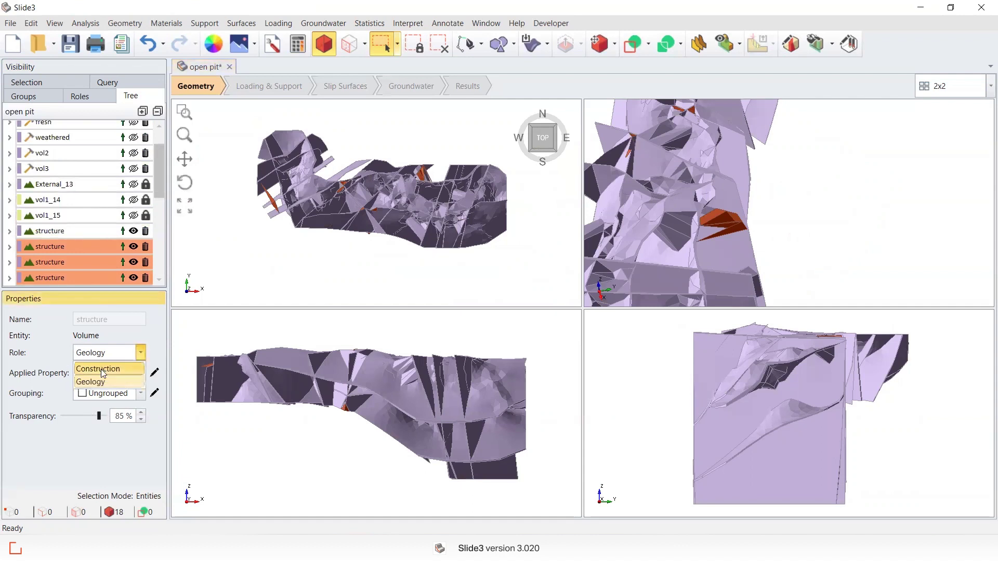
pyautogui.click(101, 369)
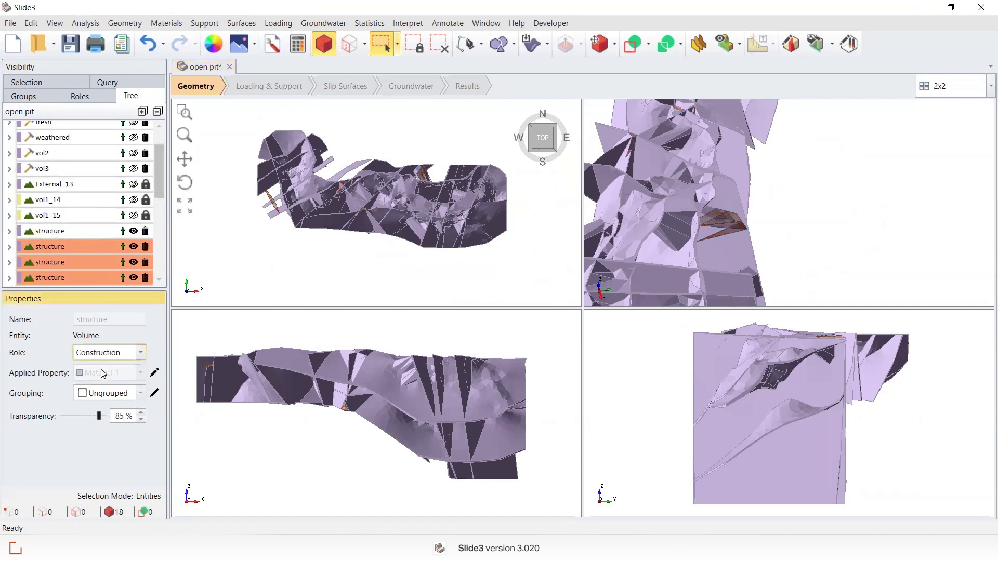
# Assign Material 4 to the large main structure volume.
pyautogui.click(98, 231)
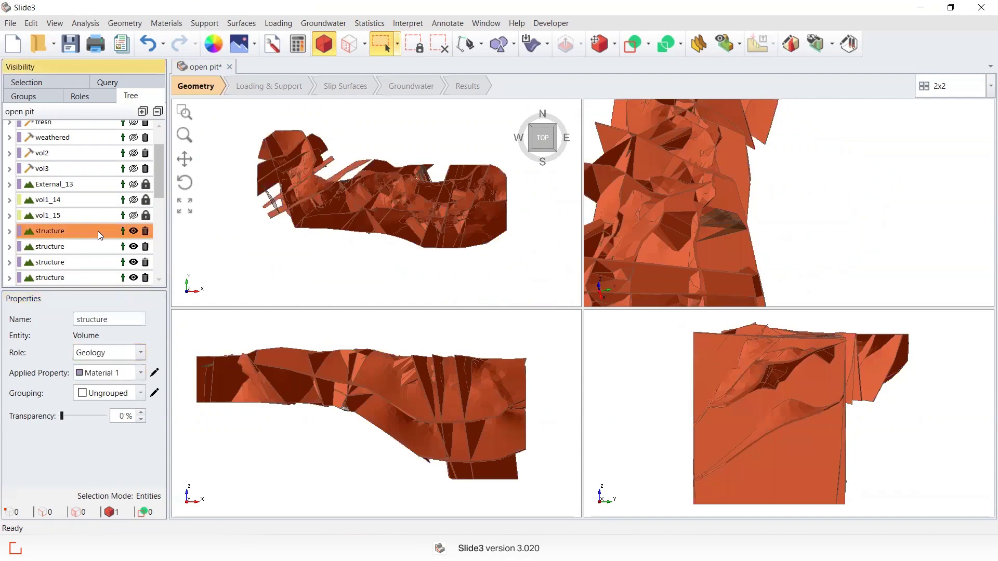
pyautogui.moveTo(705, 235)
pyautogui.mouseDown(button='middle')
pyautogui.moveTo(707, 206)
pyautogui.moveTo(707, 235)
pyautogui.moveTo(704, 209)
pyautogui.moveTo(703, 218)
pyautogui.mouseUp(button='middle')
pyautogui.scroll(5, 707, 213)
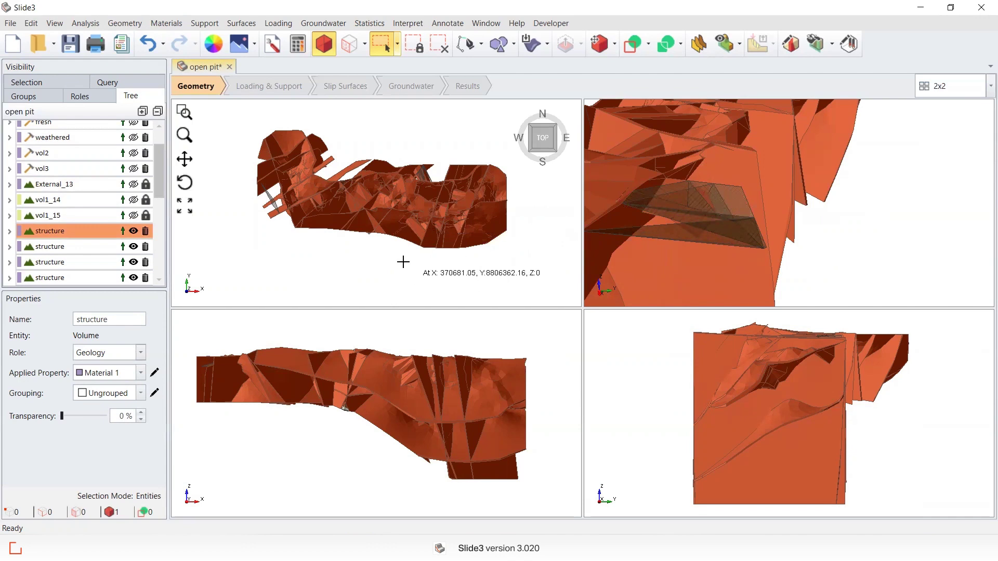
pyautogui.click(124, 374)
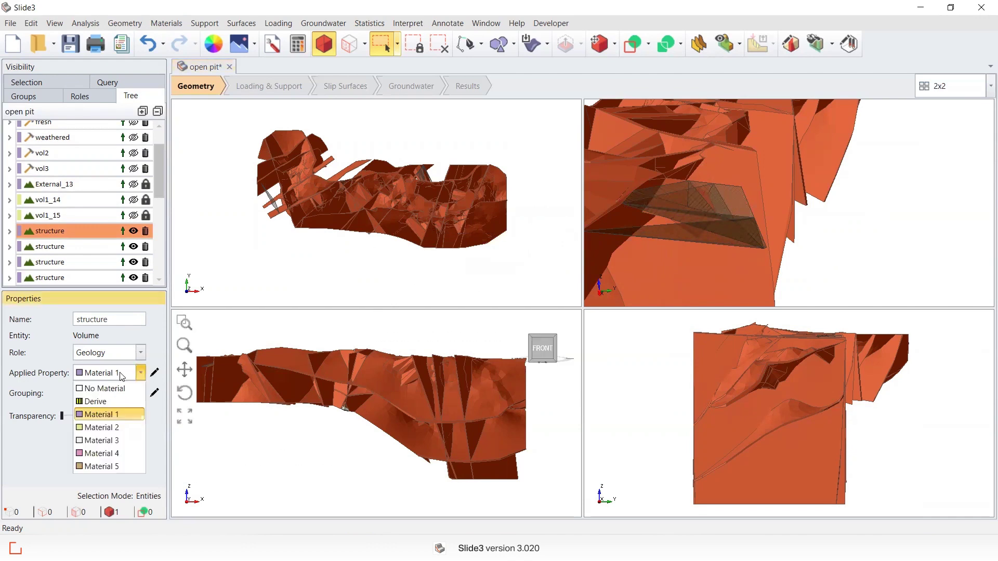
pyautogui.click(96, 453)
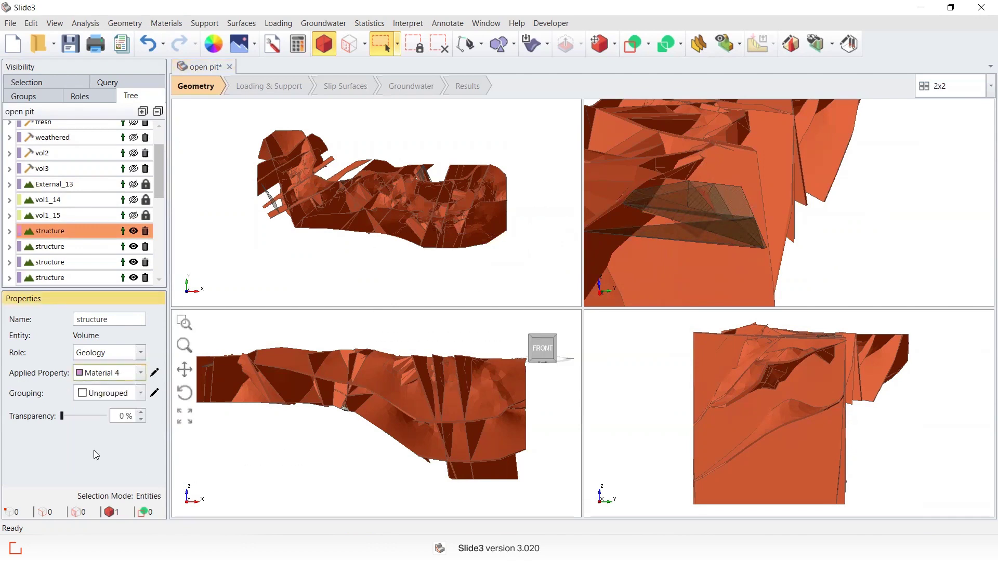
# Highlight the small construction structure volumes to check them, and divide all geometry at Default quality.
pyautogui.click(94, 245)
pyautogui.scroll(-5, 91, 236)
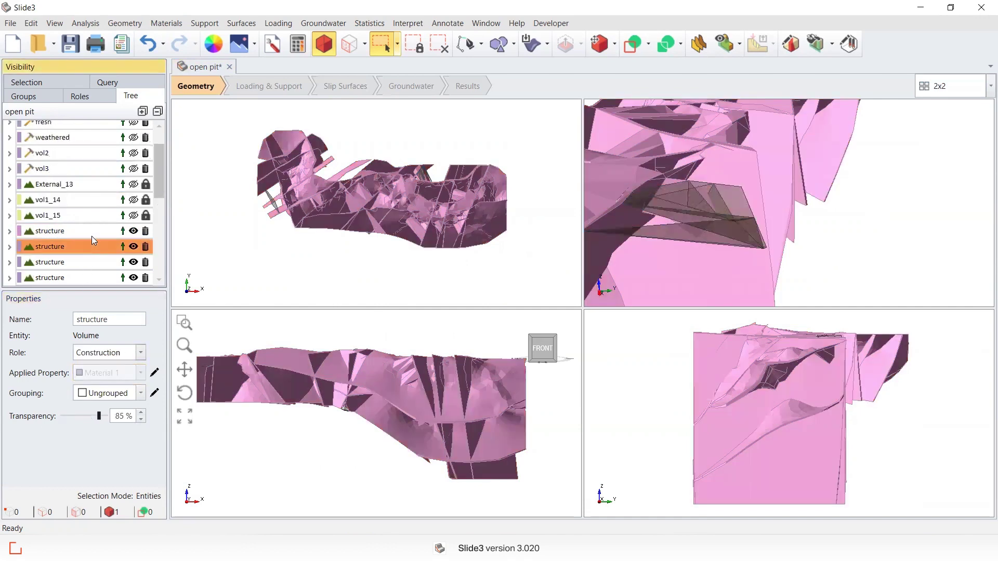
pyautogui.keyDown('shift'); pyautogui.click(91, 277); pyautogui.keyUp('shift')
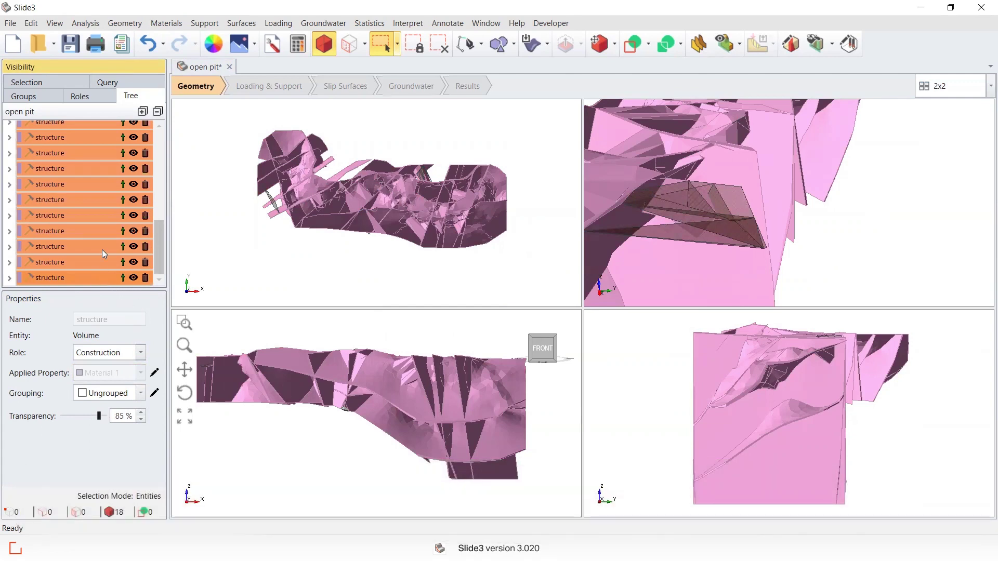
pyautogui.scroll(2, 278, 236)
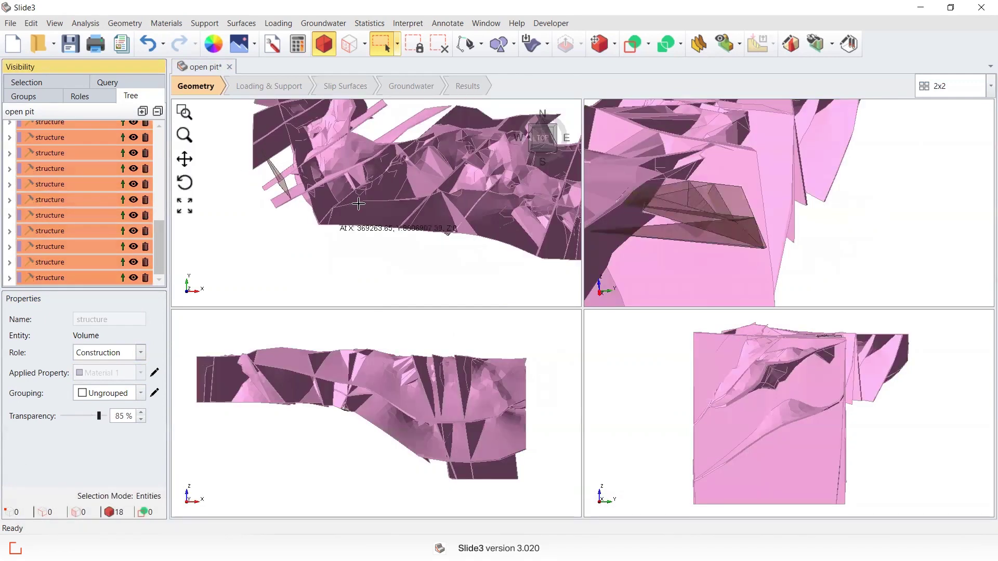
pyautogui.scroll(3, 105, 173)
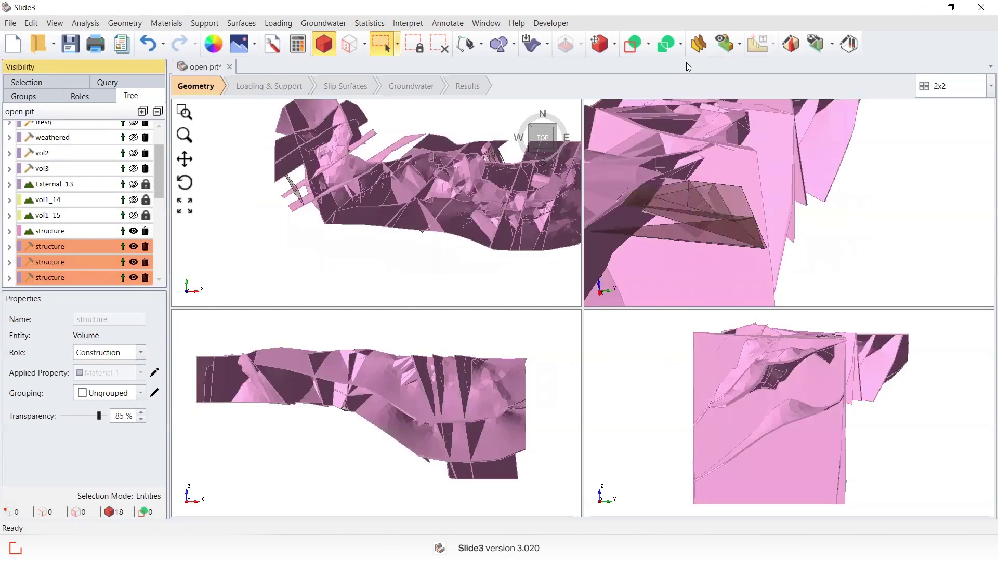
pyautogui.click(696, 46)
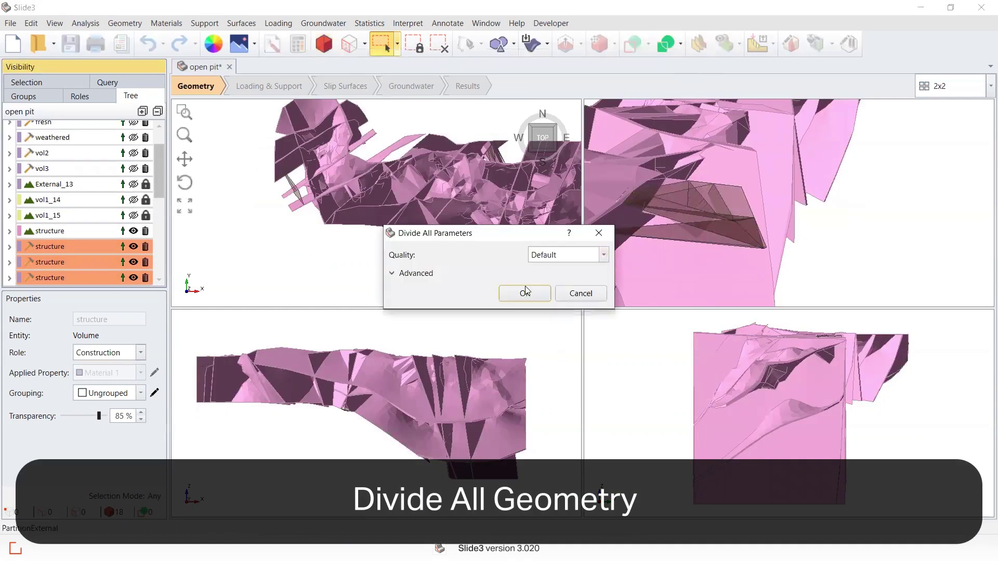
pyautogui.click(517, 295)
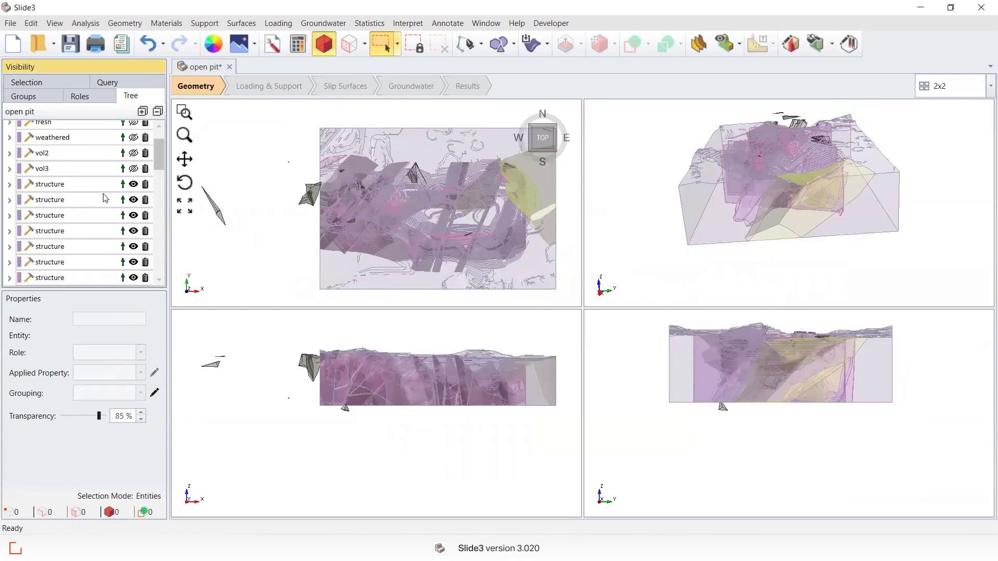
# Hide all entities from the first construction structure through structure_32 to isolate the divided vol1 volumes.
pyautogui.click(106, 190)
pyautogui.moveTo(163, 158); pyautogui.dragTo(158, 282)
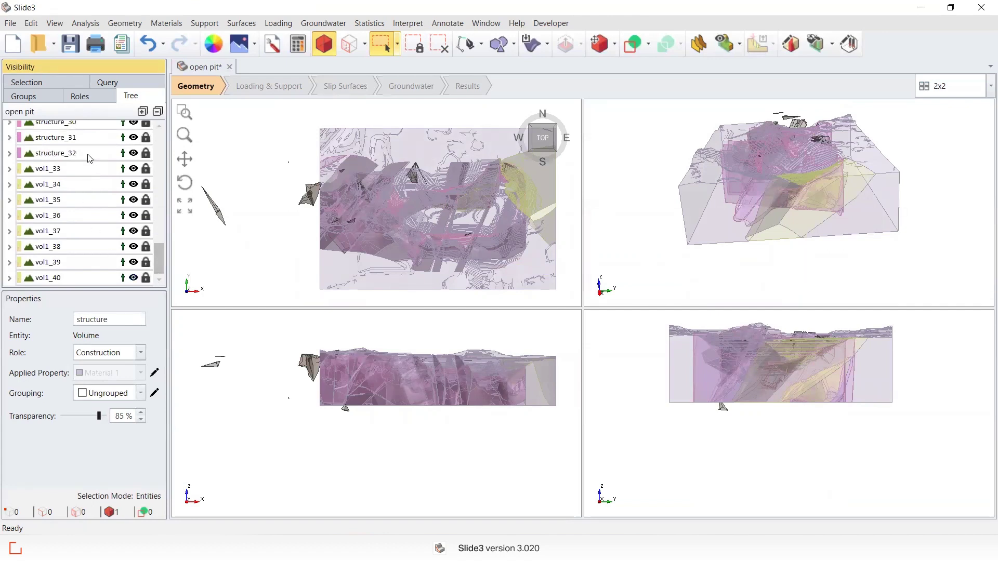
pyautogui.keyDown('shift'); pyautogui.click(104, 155); pyautogui.keyUp('shift')
pyautogui.click(134, 155)
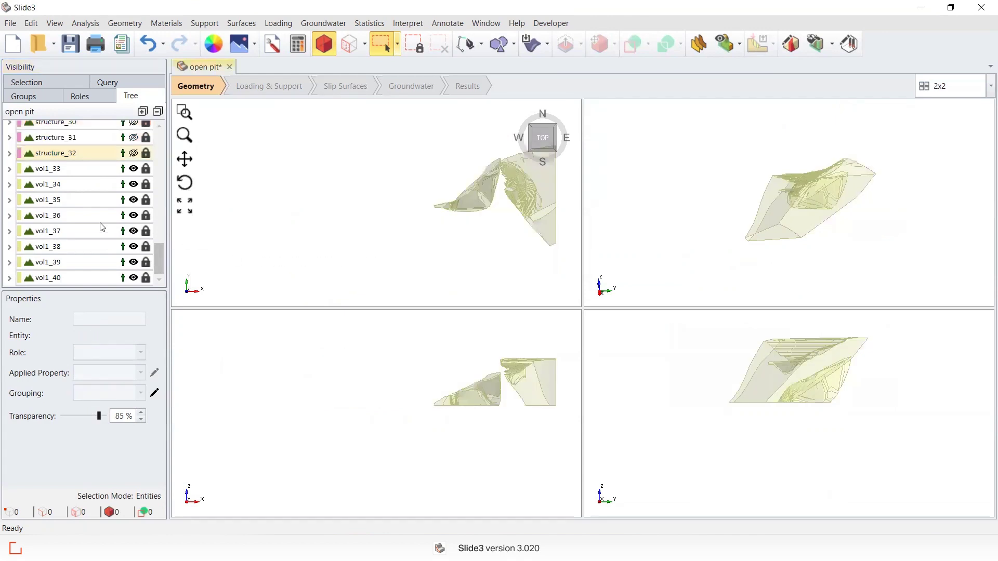
# Show all geology and select the structure_24 volume on the pit surface in the plan view.
pyautogui.scroll(5, 102, 227)
pyautogui.scroll(2, 83, 139)
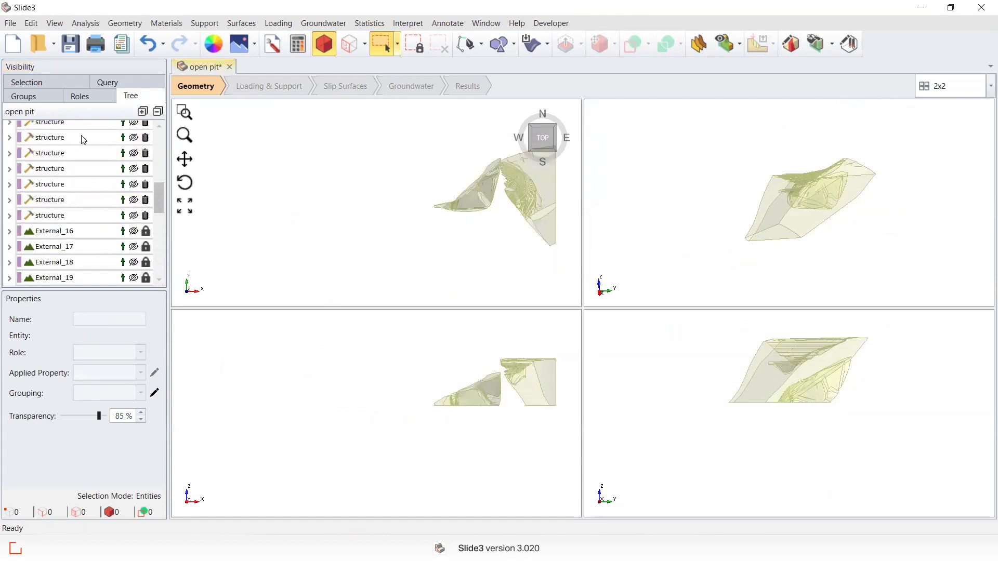
pyautogui.click(55, 23)
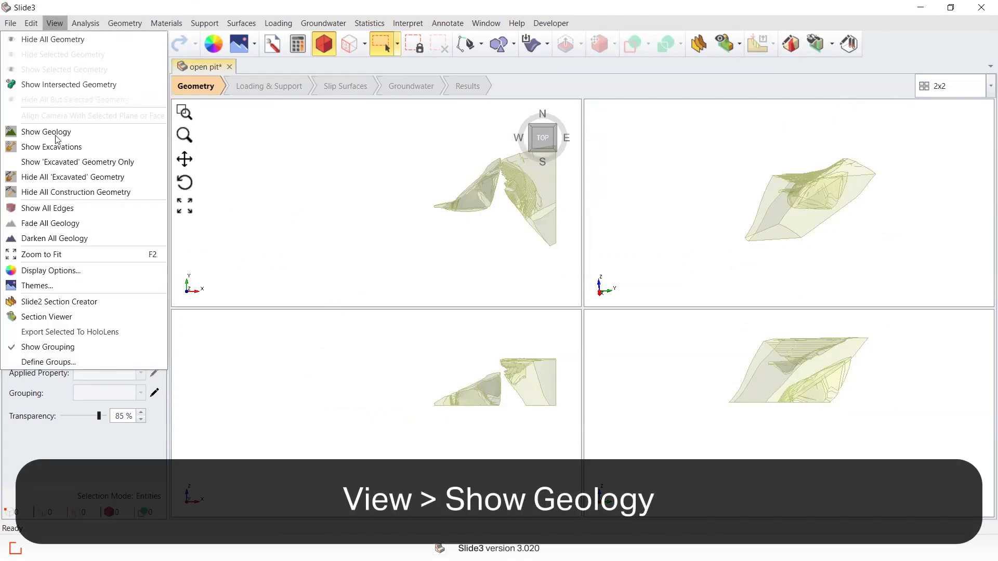
pyautogui.click(36, 132)
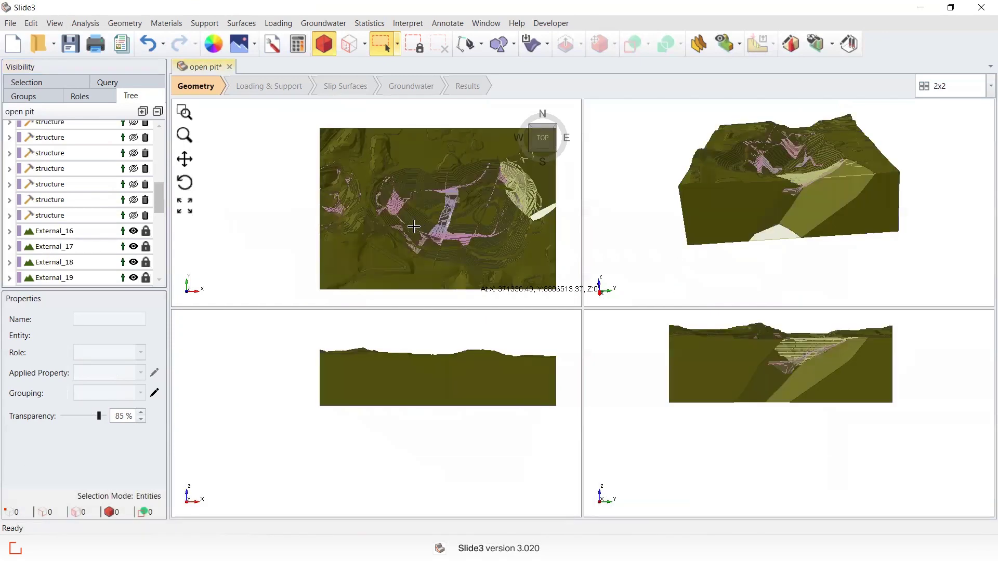
pyautogui.scroll(3, 413, 210)
pyautogui.scroll(2, 374, 202)
pyautogui.click(374, 216)
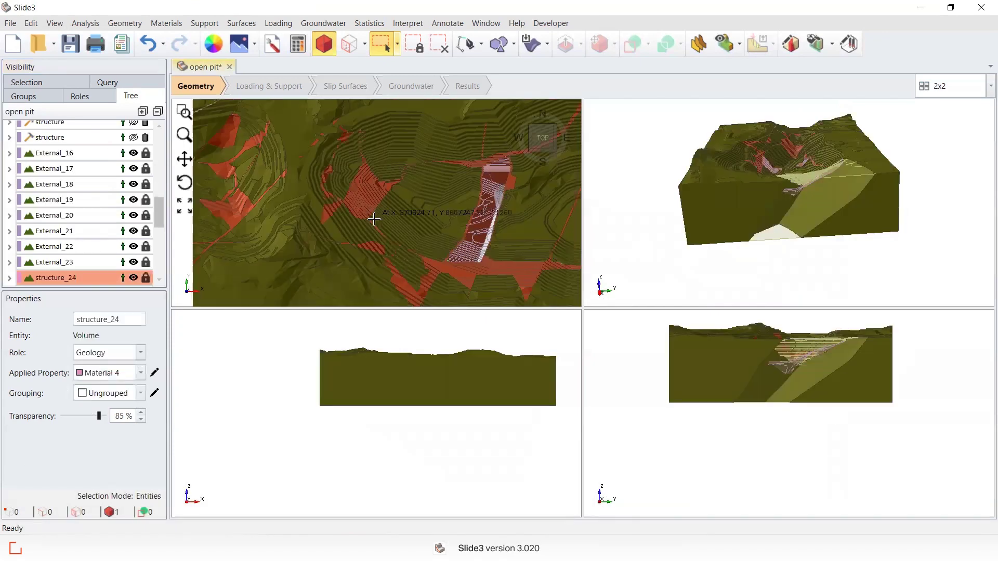
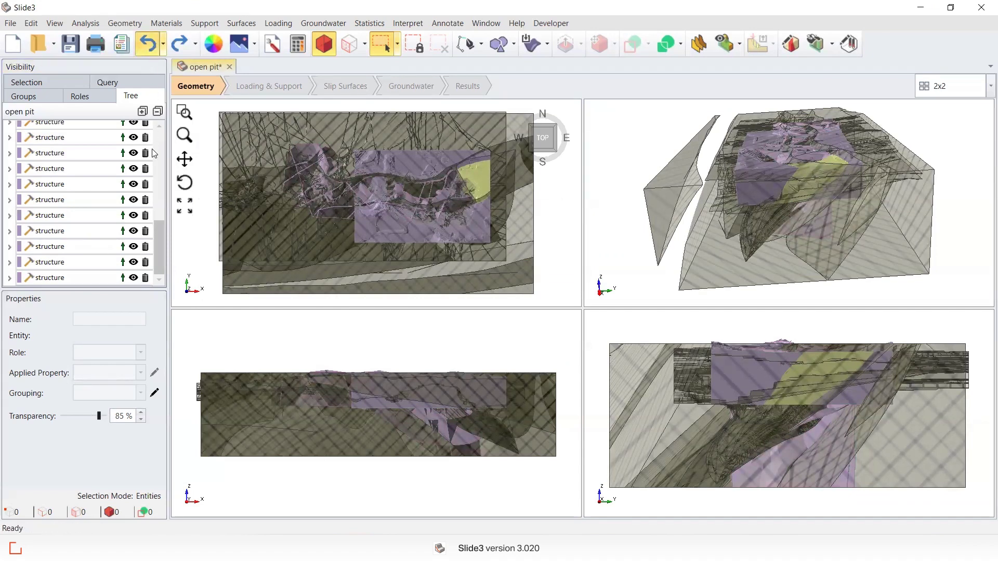
# Undo the structure volume changes back to the single original structure surface.
pyautogui.click(148, 49)
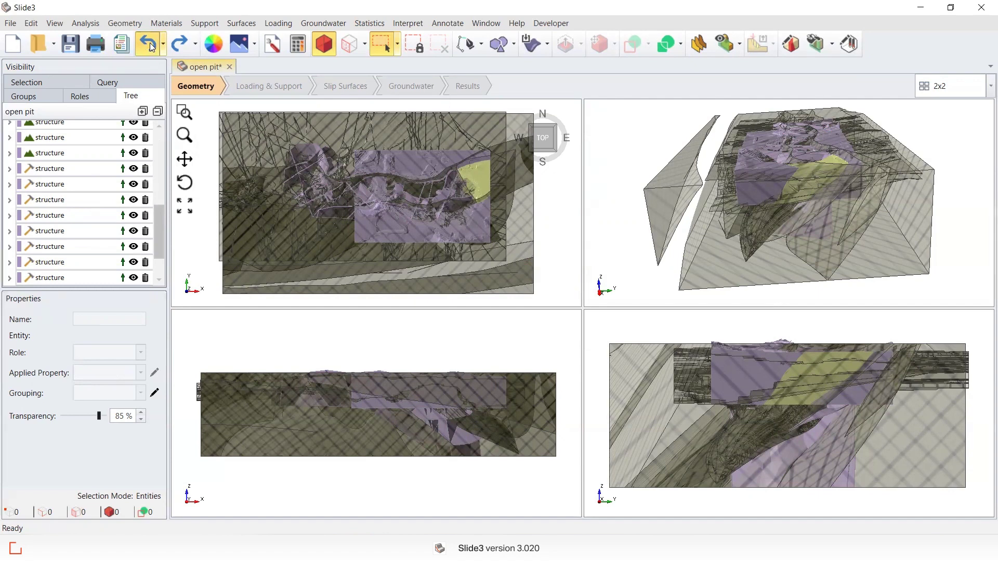
pyautogui.click(148, 49)
pyautogui.click(148, 49)
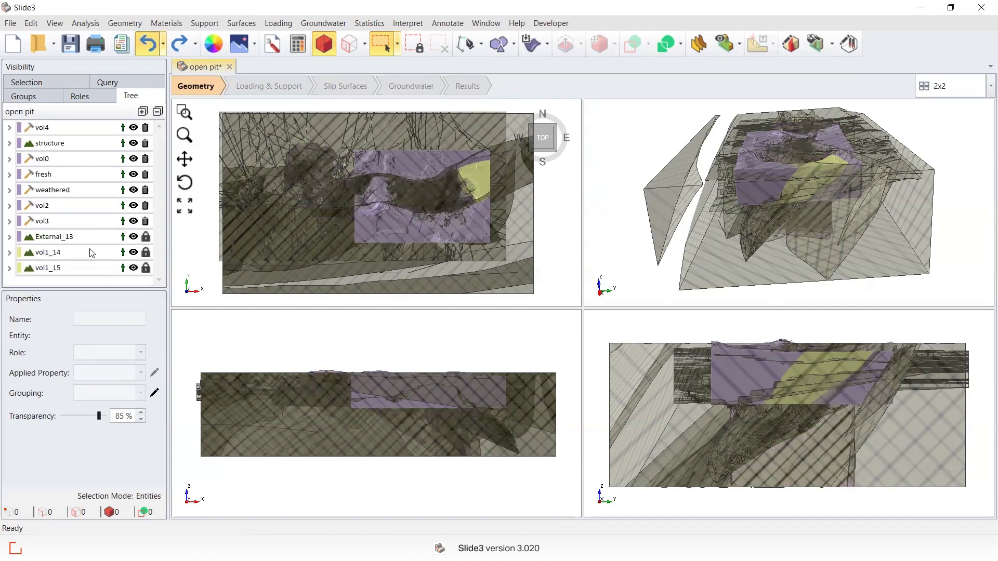
# Set the structure surface's role to Geology and apply Material 4 to it.
pyautogui.click(69, 163)
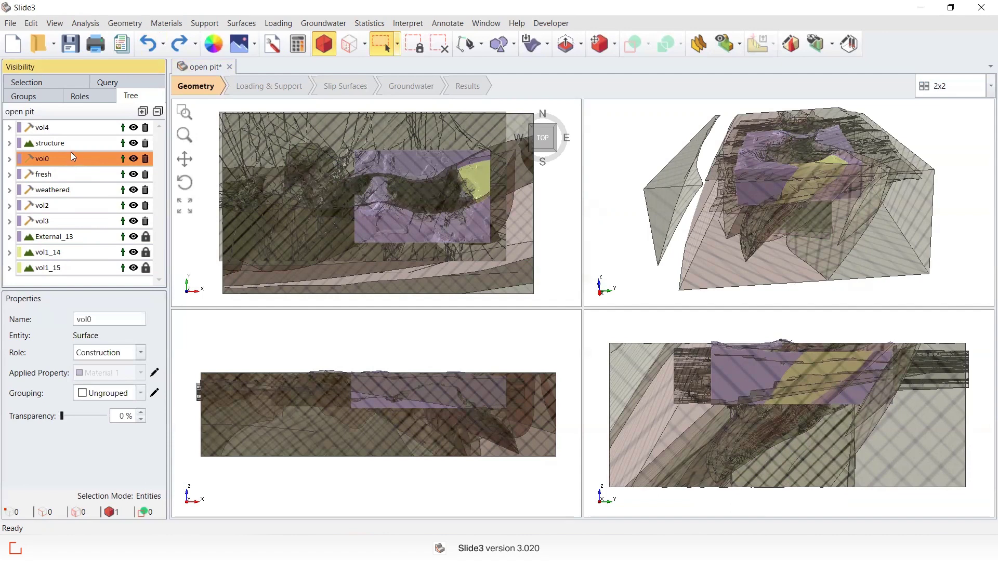
pyautogui.click(74, 143)
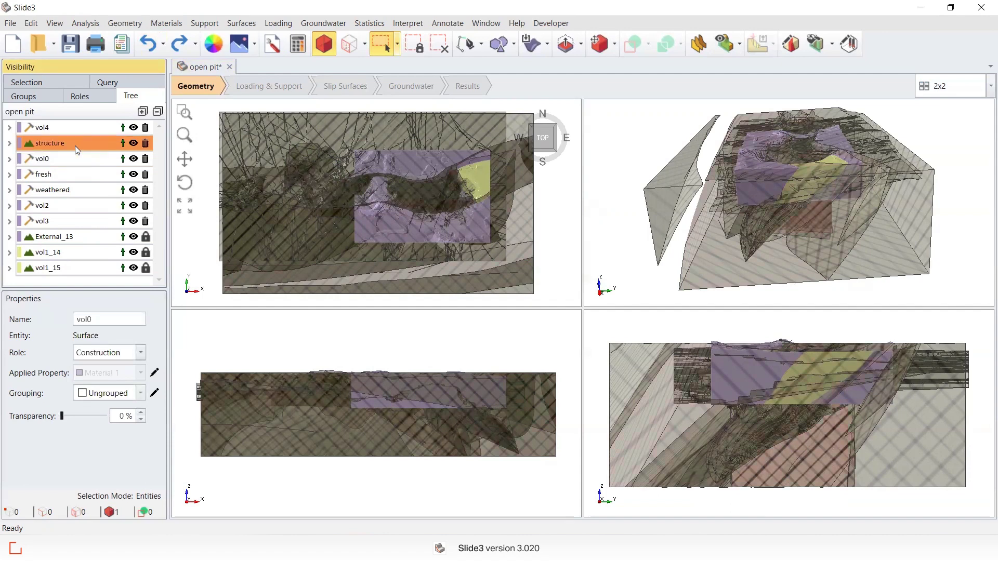
pyautogui.click(107, 354)
pyautogui.click(107, 384)
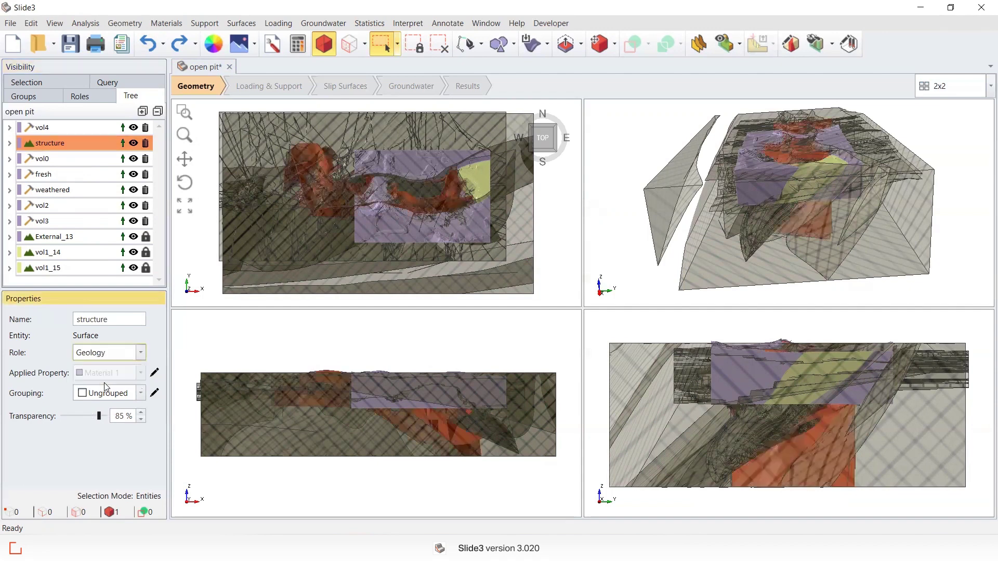
pyautogui.click(155, 373)
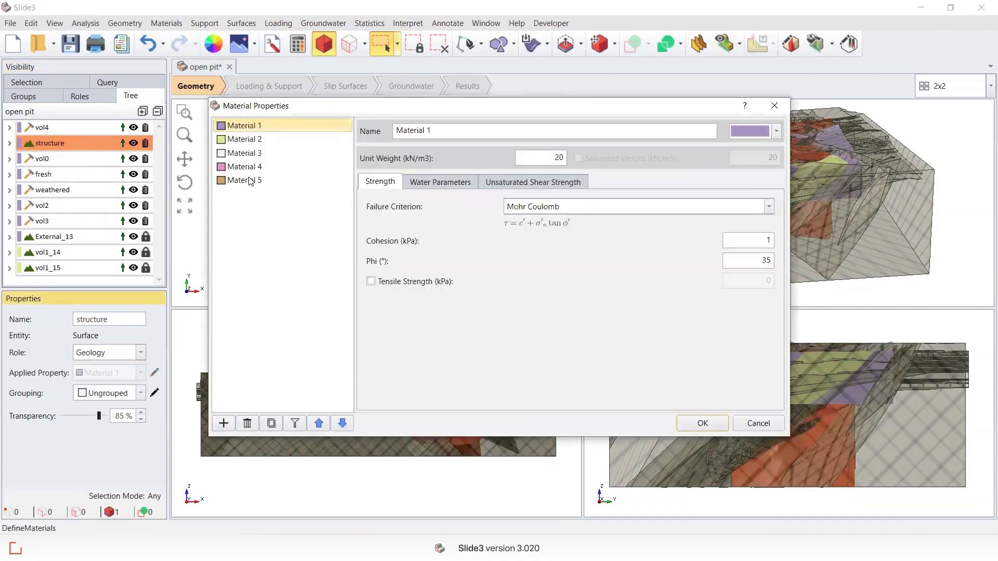
pyautogui.click(252, 167)
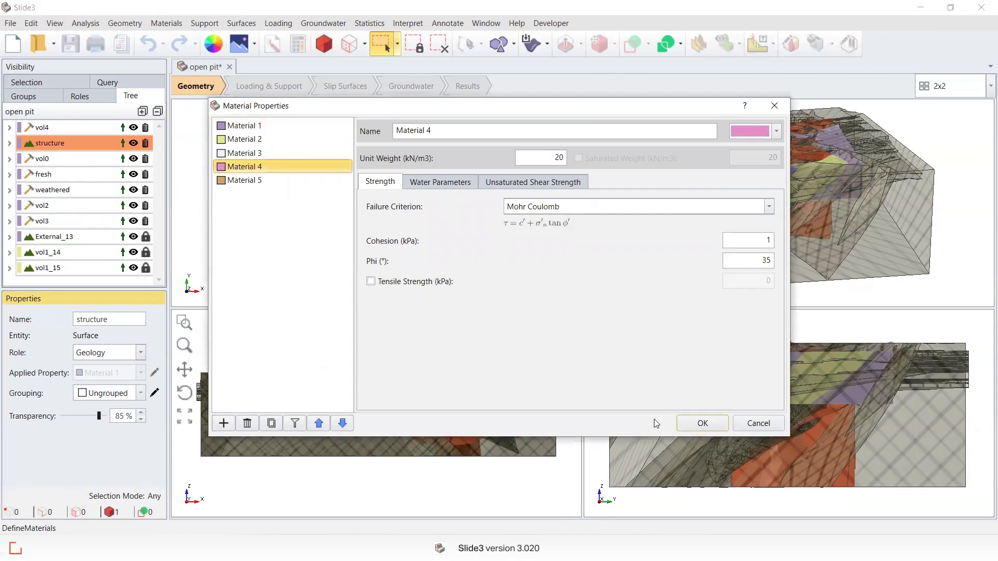
pyautogui.click(705, 424)
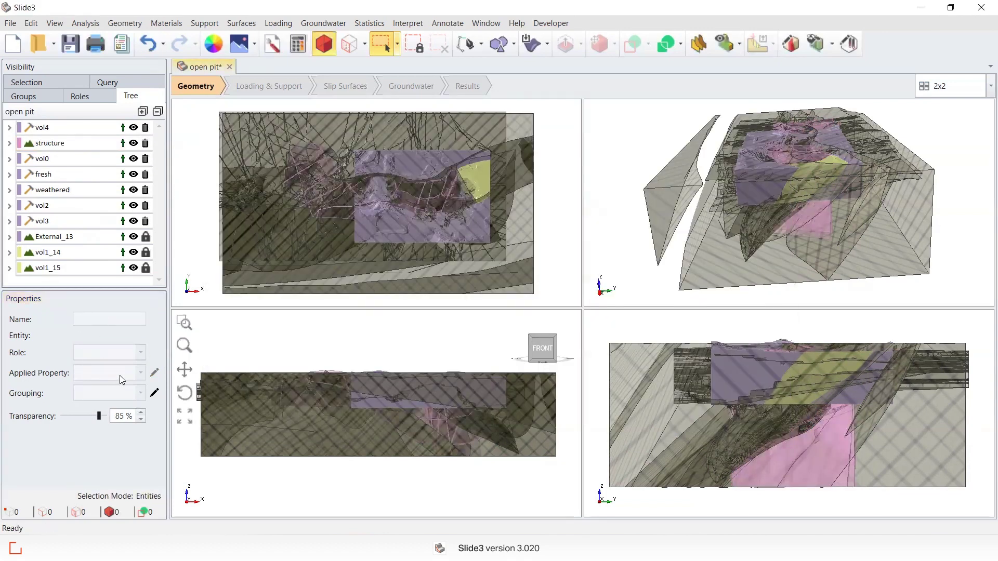
# Divide all geometry again using the structure surface with its new material.
pyautogui.click(107, 151)
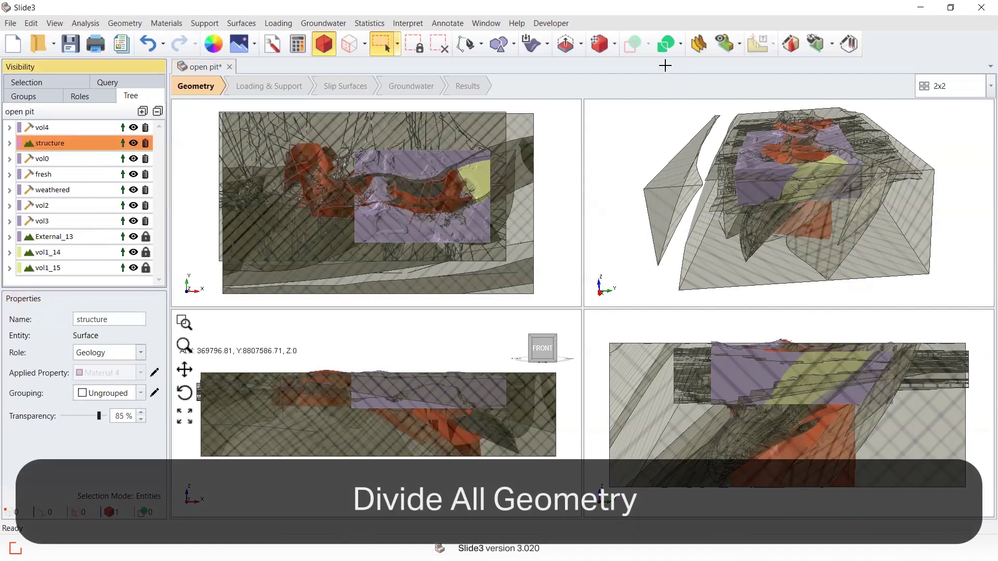
pyautogui.click(669, 46)
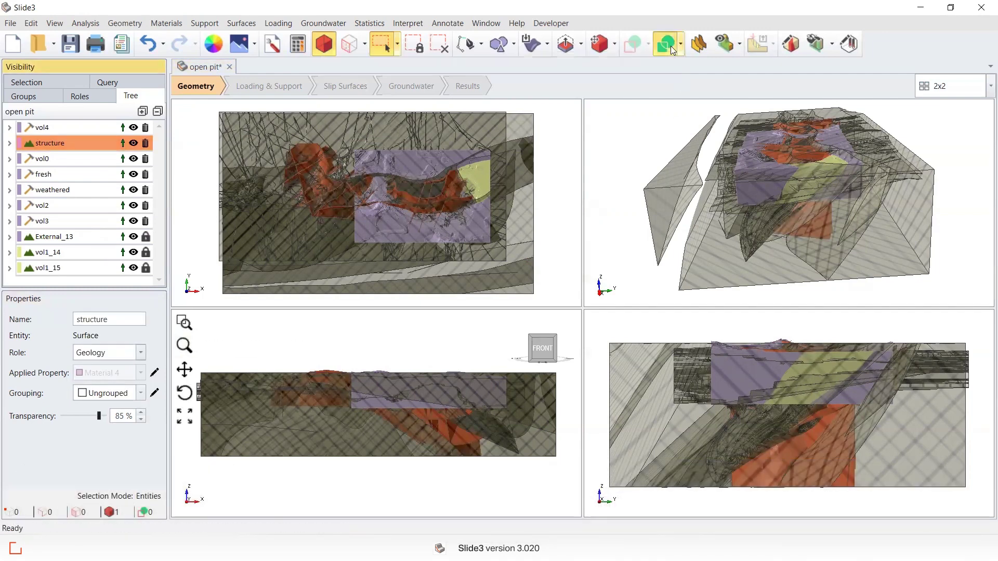
pyautogui.click(536, 294)
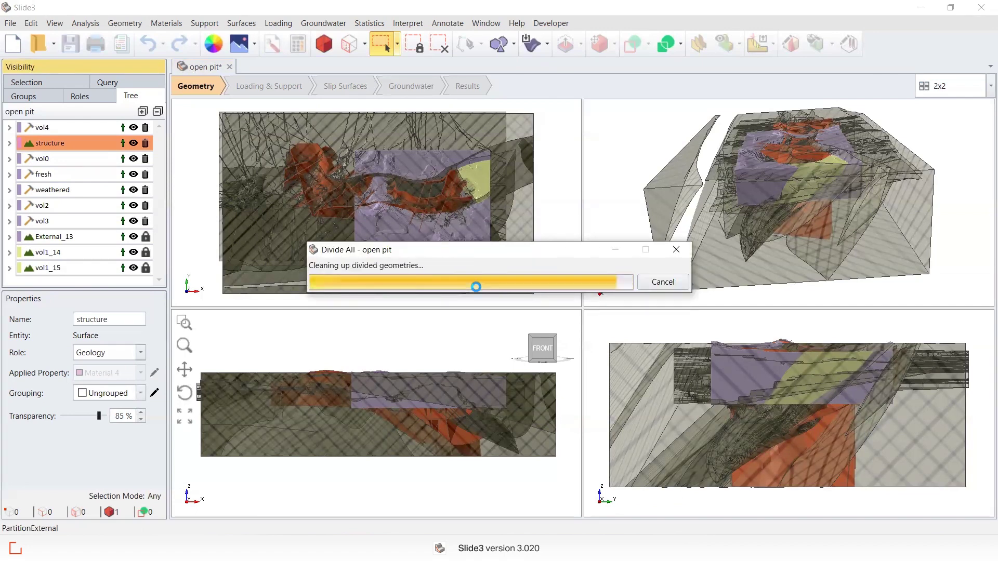
# Hide all construction geometry so only the divided external volumes are shown.
pyautogui.click(55, 23)
pyautogui.click(80, 197)
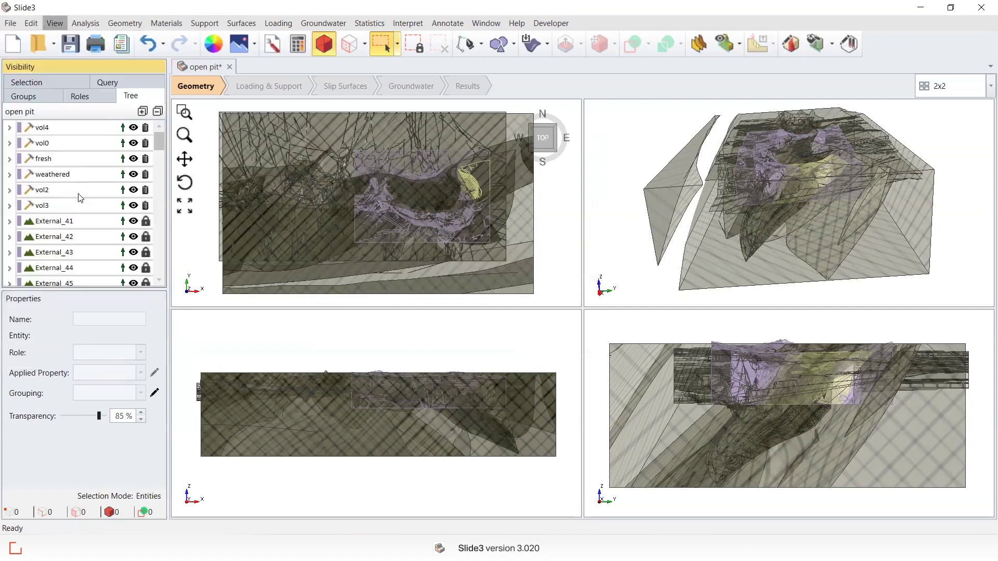
pyautogui.click(55, 23)
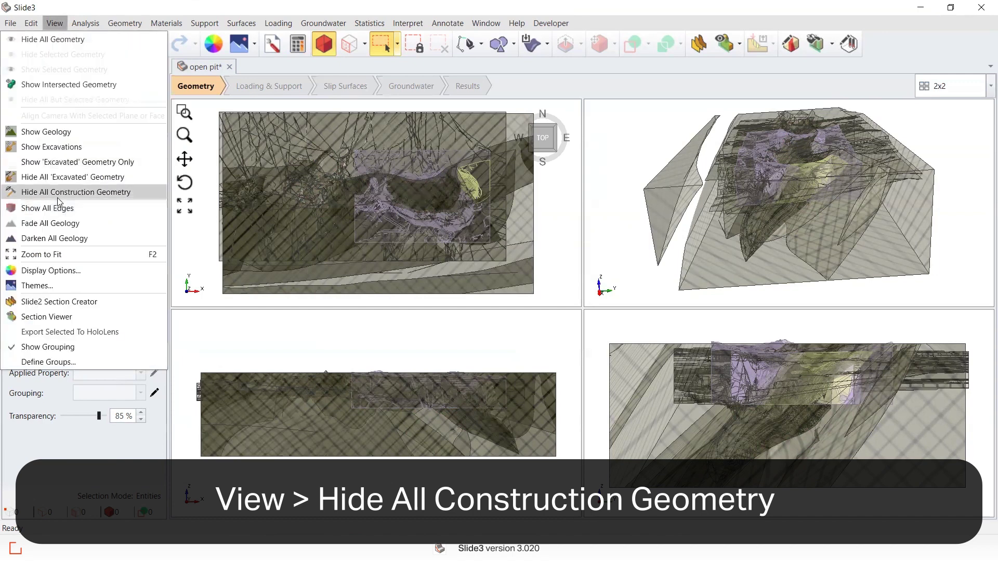
pyautogui.click(78, 191)
# Assign Material 4 to the thin, branching structure volume using the cutting plane, and apply the assignment.
pyautogui.scroll(5, 470, 177)
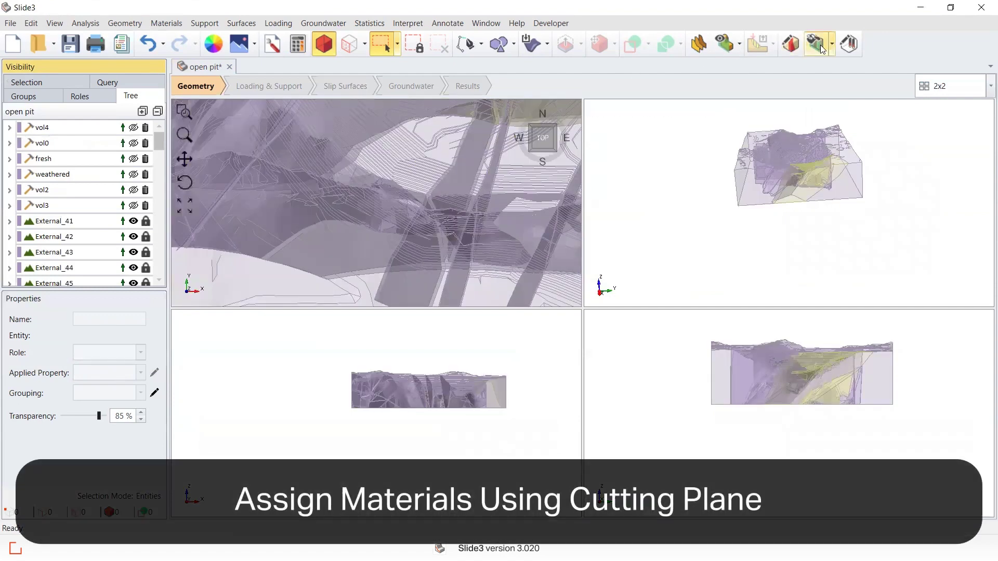
pyautogui.click(818, 47)
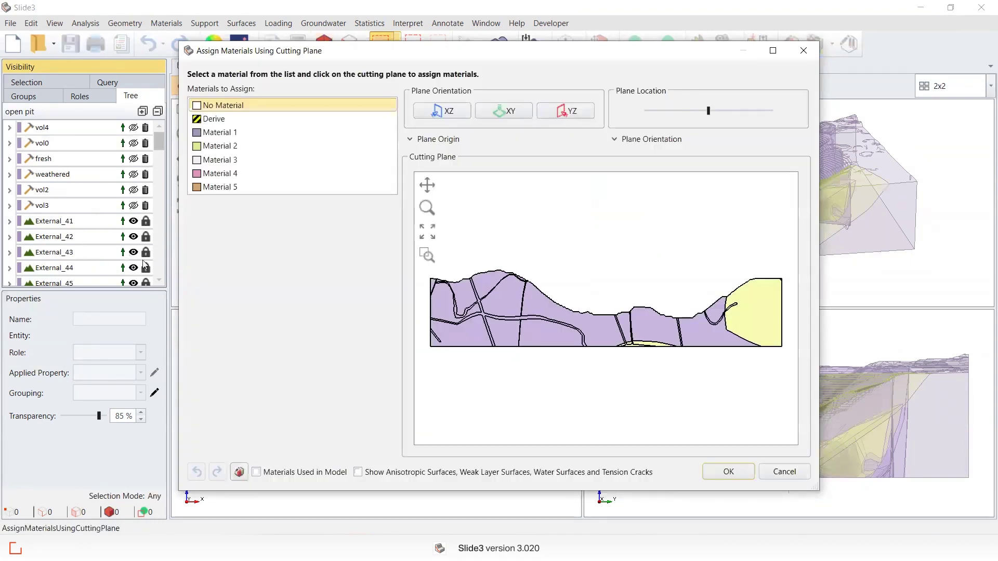
pyautogui.click(243, 174)
pyautogui.scroll(3, 494, 308)
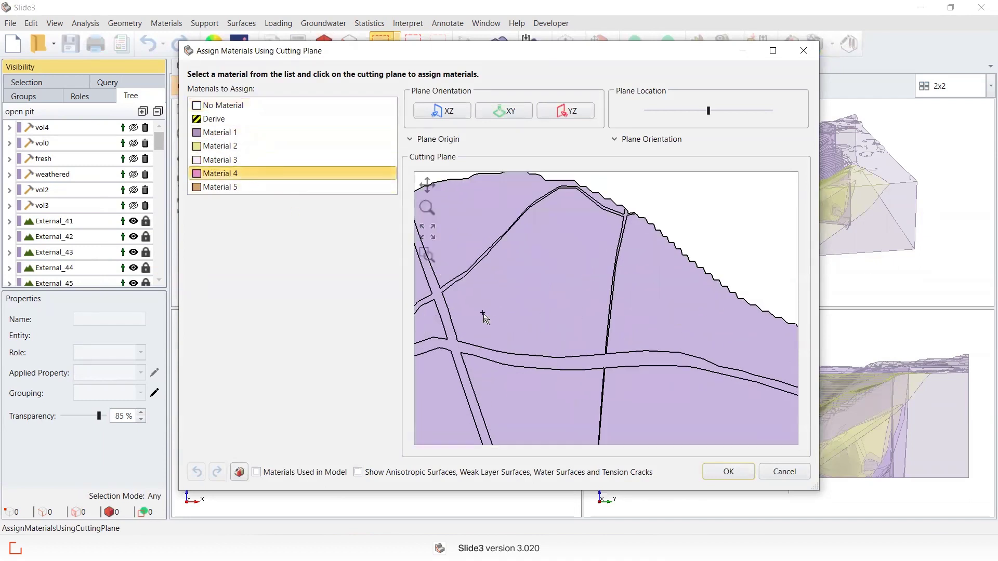
pyautogui.click(448, 335)
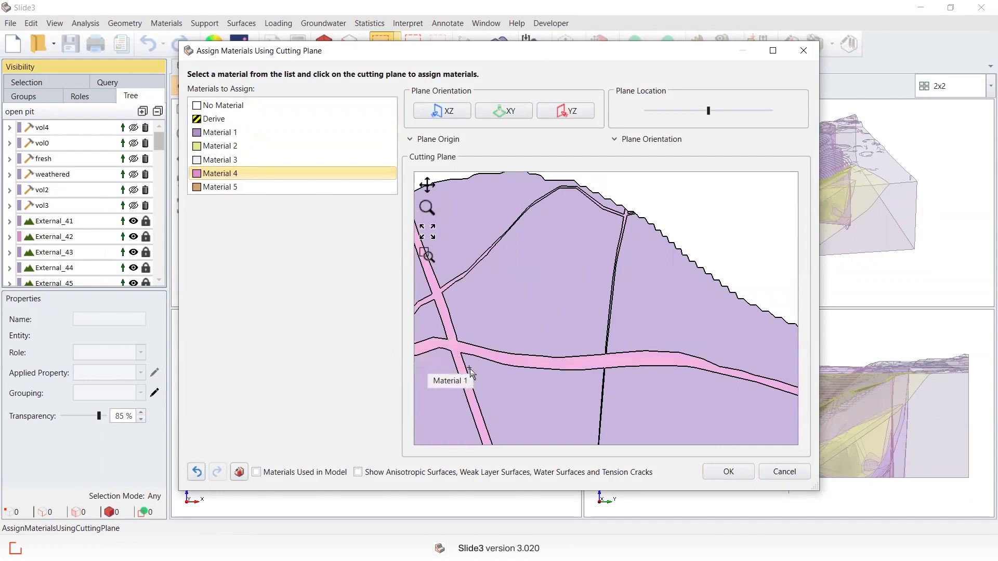
pyautogui.scroll(-3, 629, 332)
pyautogui.scroll(-1, 619, 359)
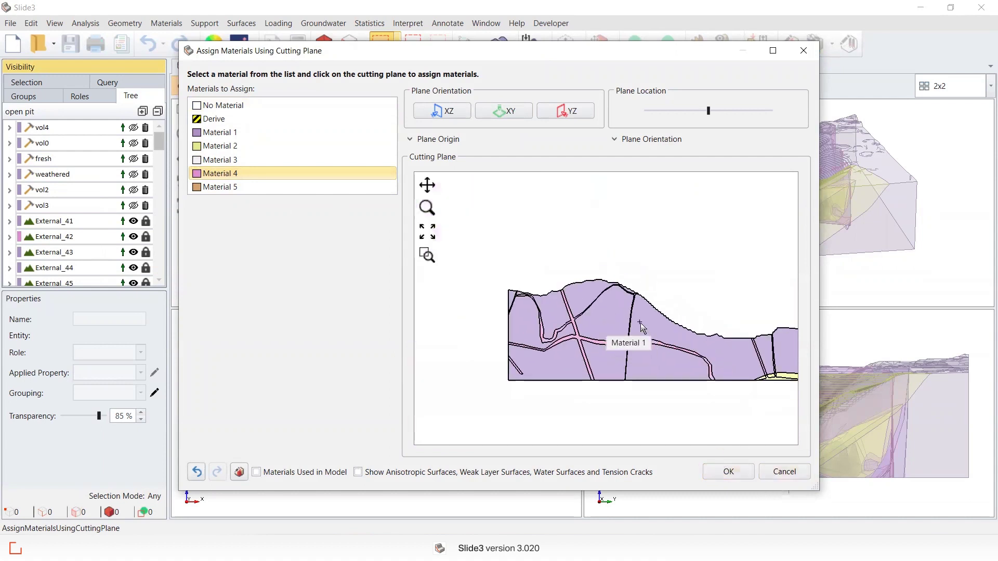
pyautogui.scroll(3, 628, 336)
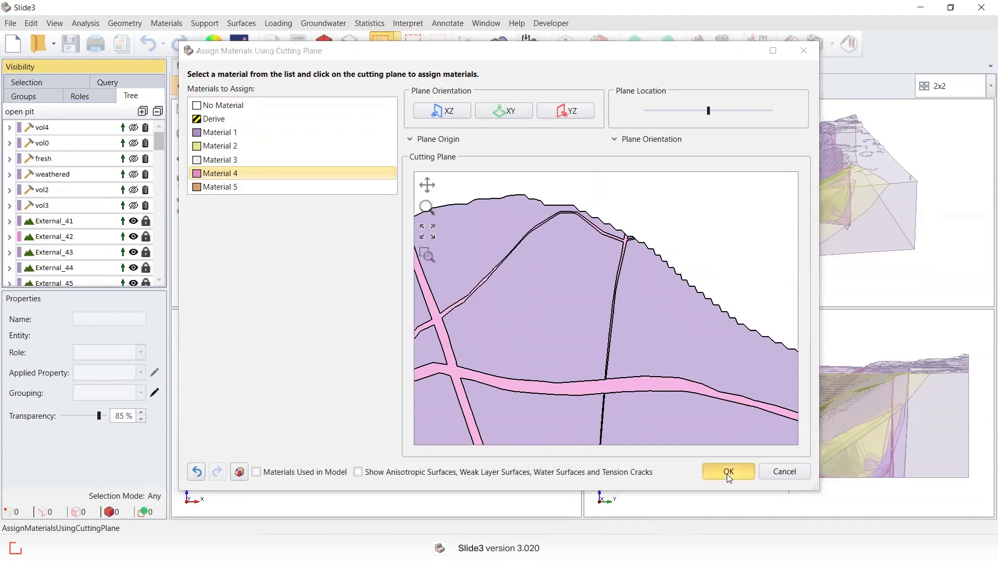
pyautogui.click(728, 473)
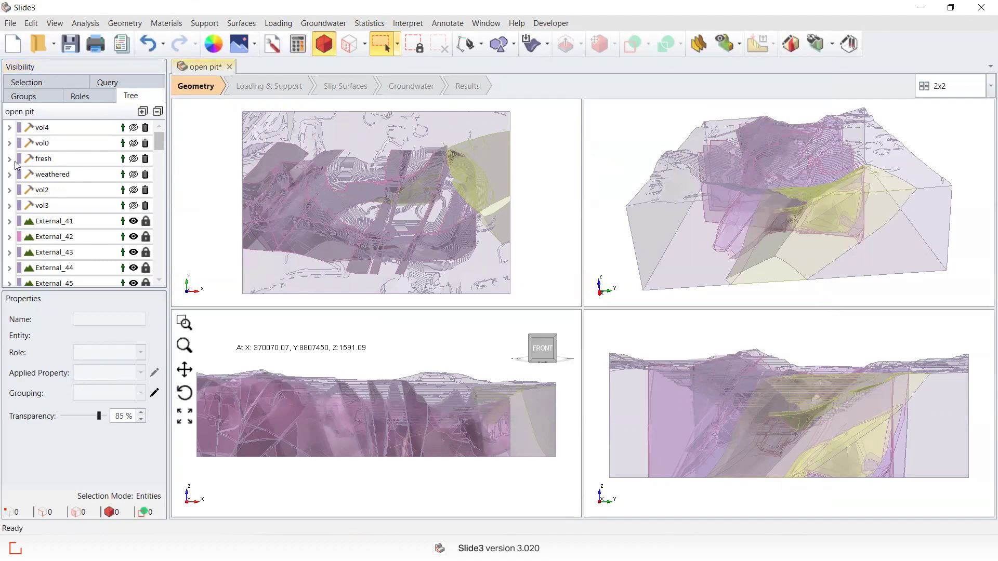
# Change the role of the vol0 surface from Construction to Geology.
pyautogui.click(79, 146)
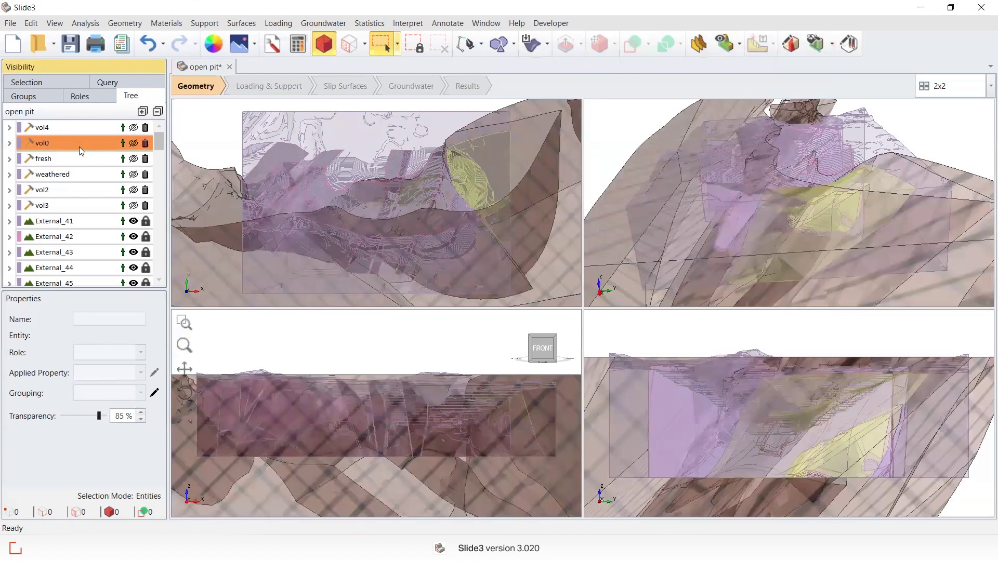
pyautogui.click(106, 354)
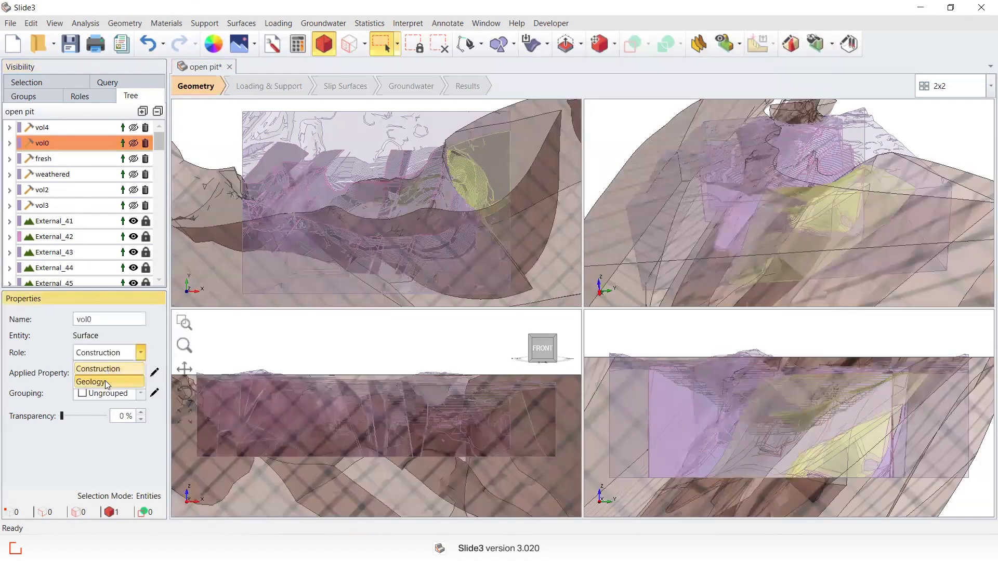
pyautogui.click(107, 382)
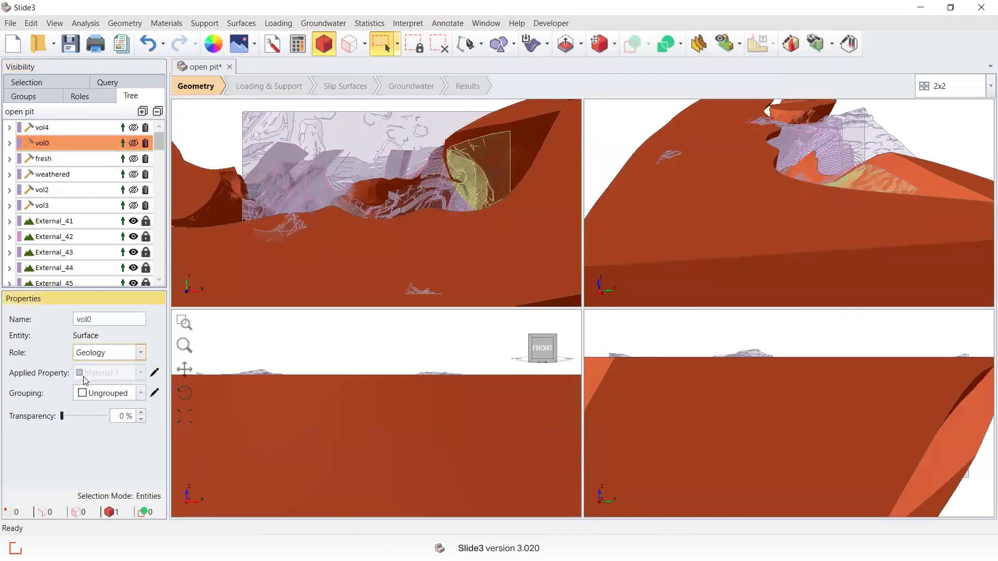